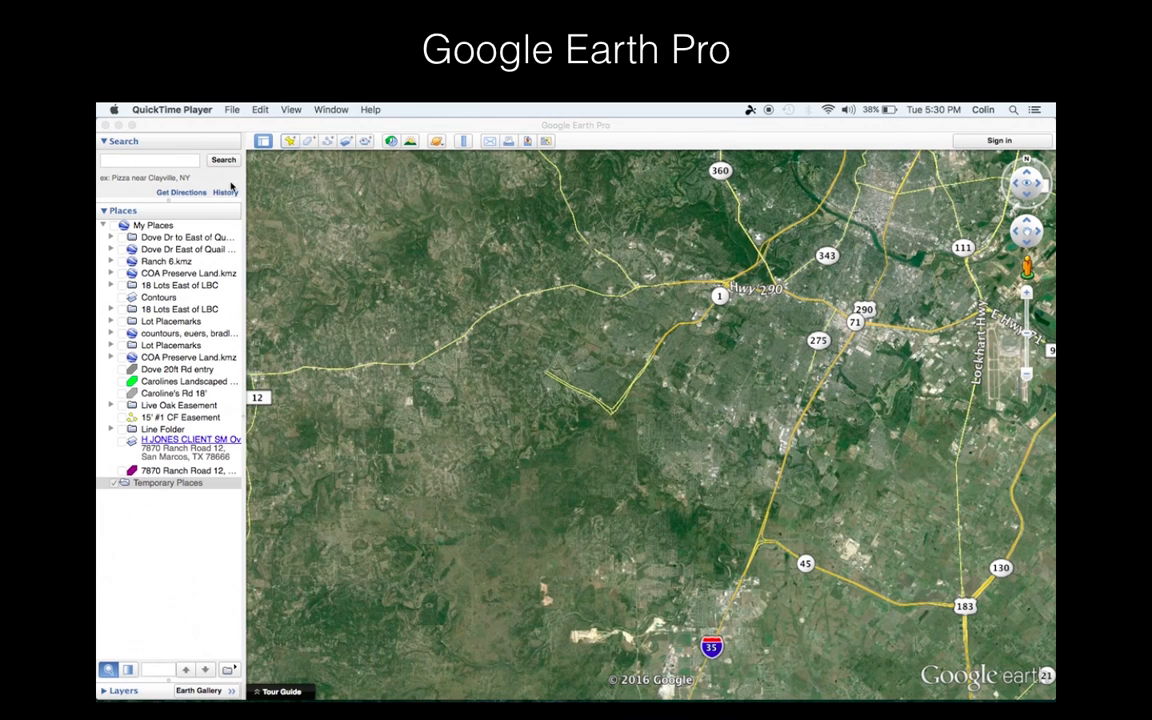
- Open the KMZ file whose name starts with "VCT, Toll, Contours, Euers" from the Desktop
{"action": "left_click", "coordinate": [190, 135]}
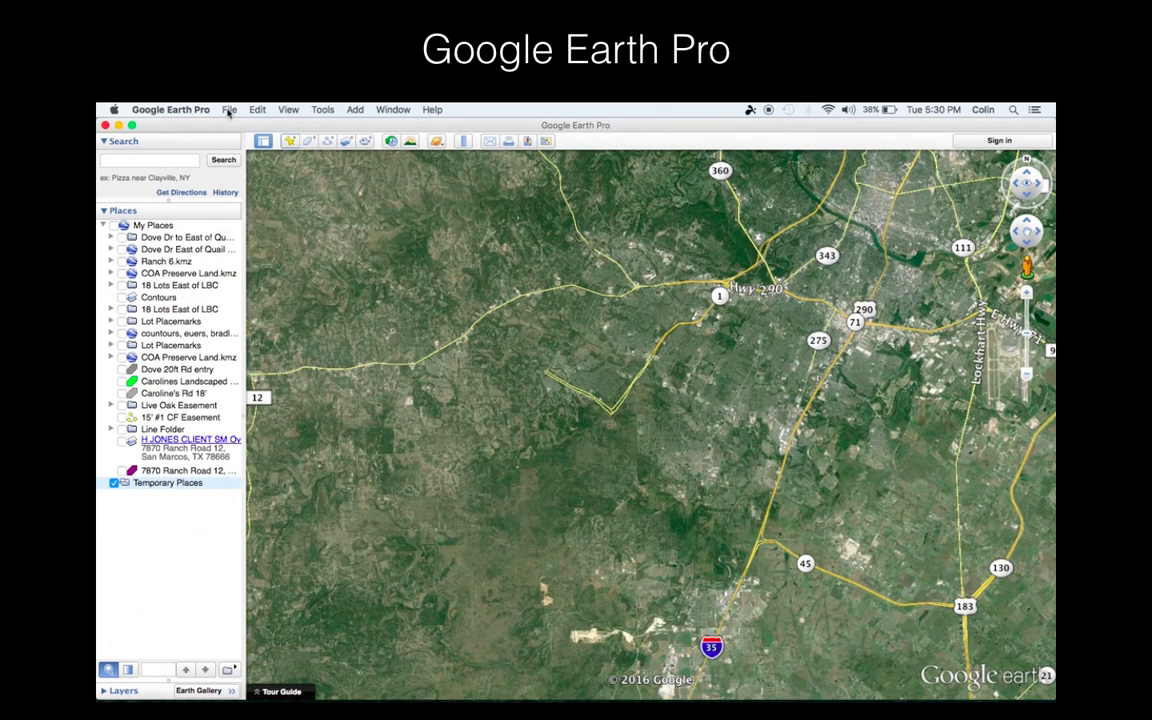
{"action": "left_click", "coordinate": [229, 110]}
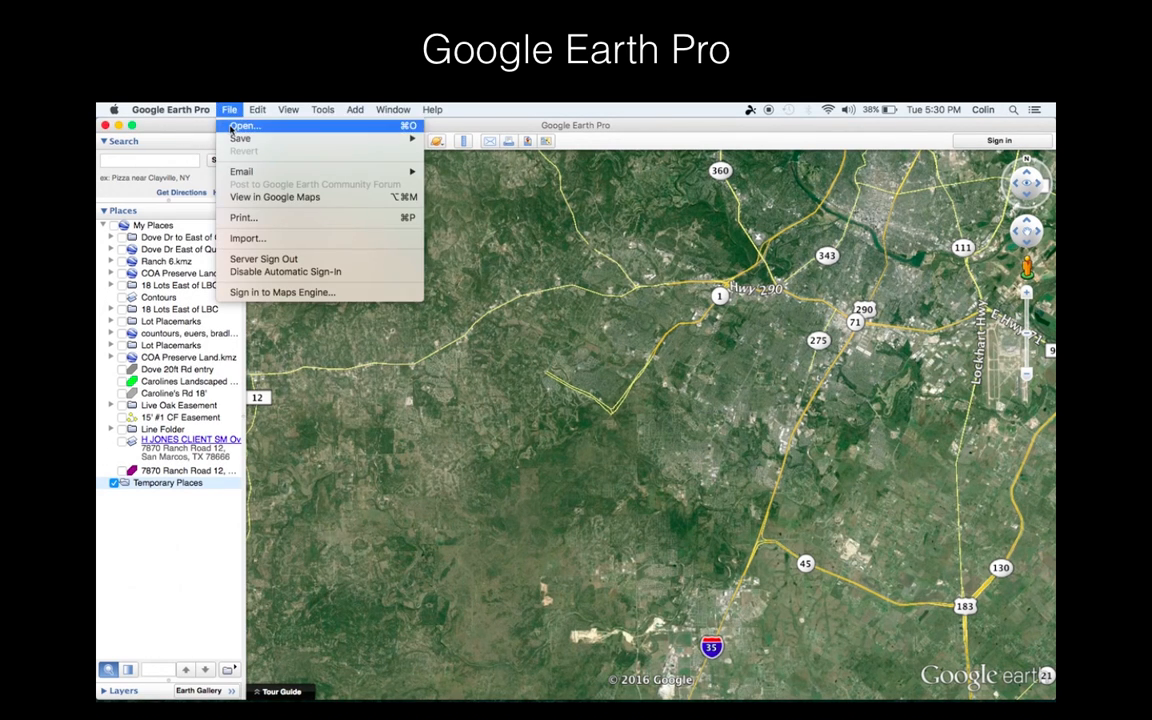
{"action": "left_click", "coordinate": [245, 125]}
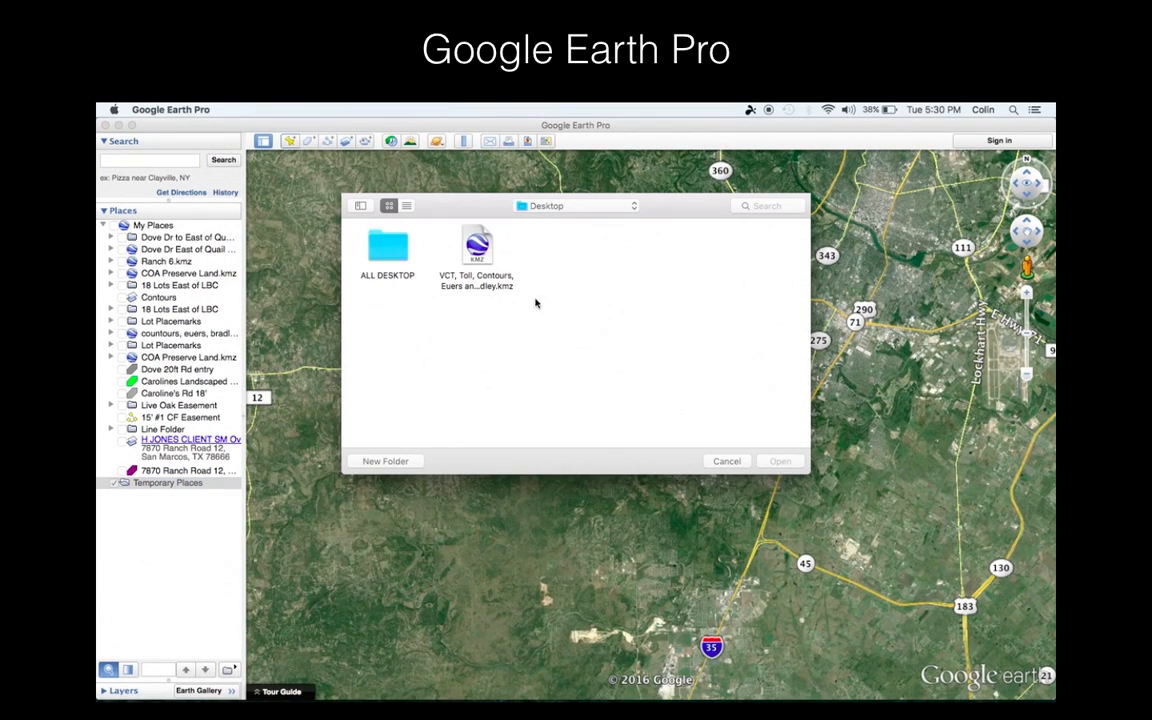
{"action": "left_click", "coordinate": [479, 262]}
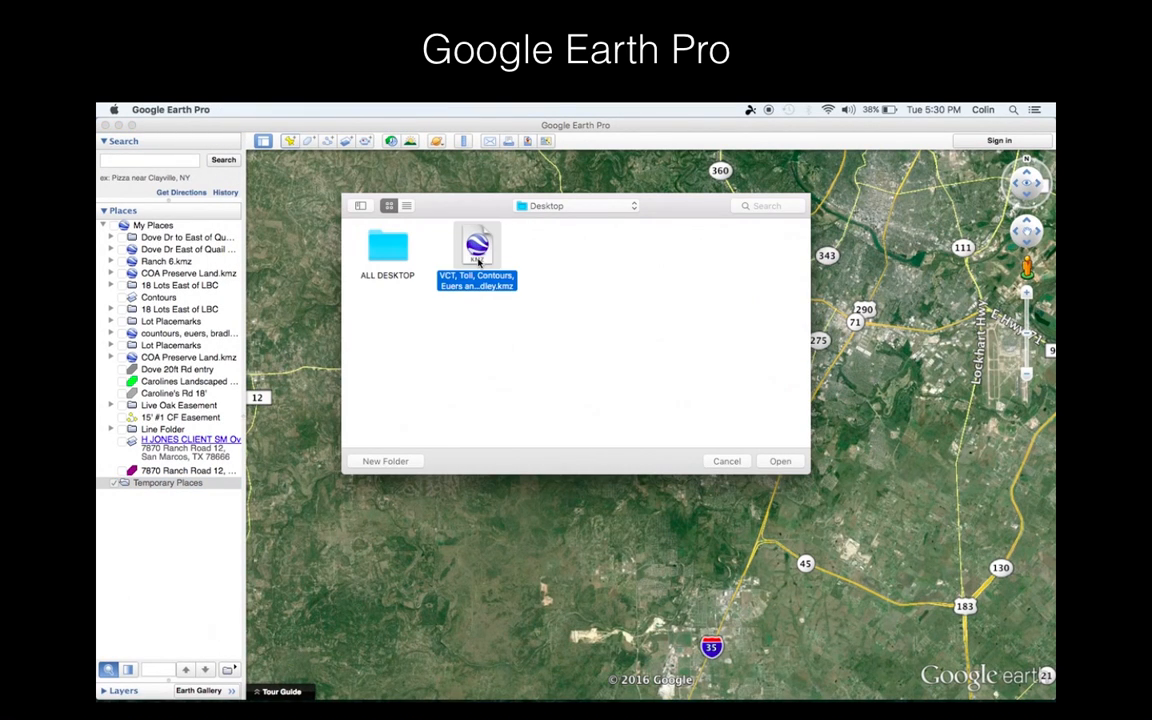
{"action": "left_click", "coordinate": [780, 461]}
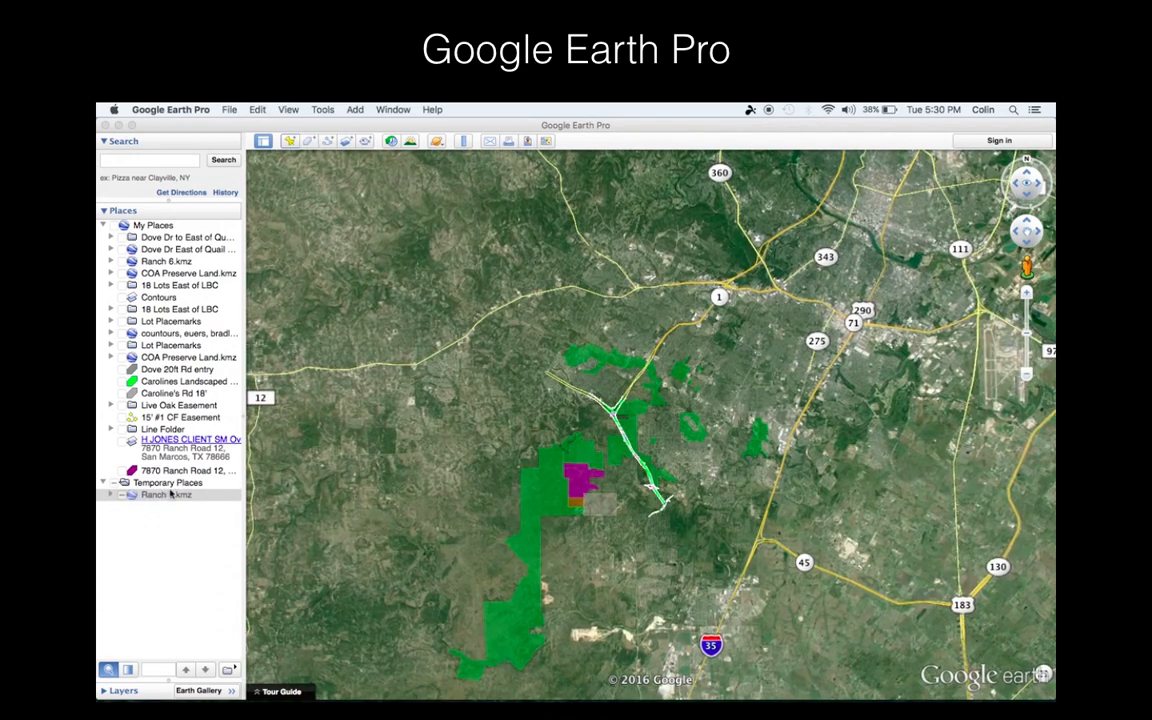
- Hide and restore the sidebar, and expand Ranch 5.kmz under Temporary Places to list its layers
{"action": "left_click", "coordinate": [260, 142]}
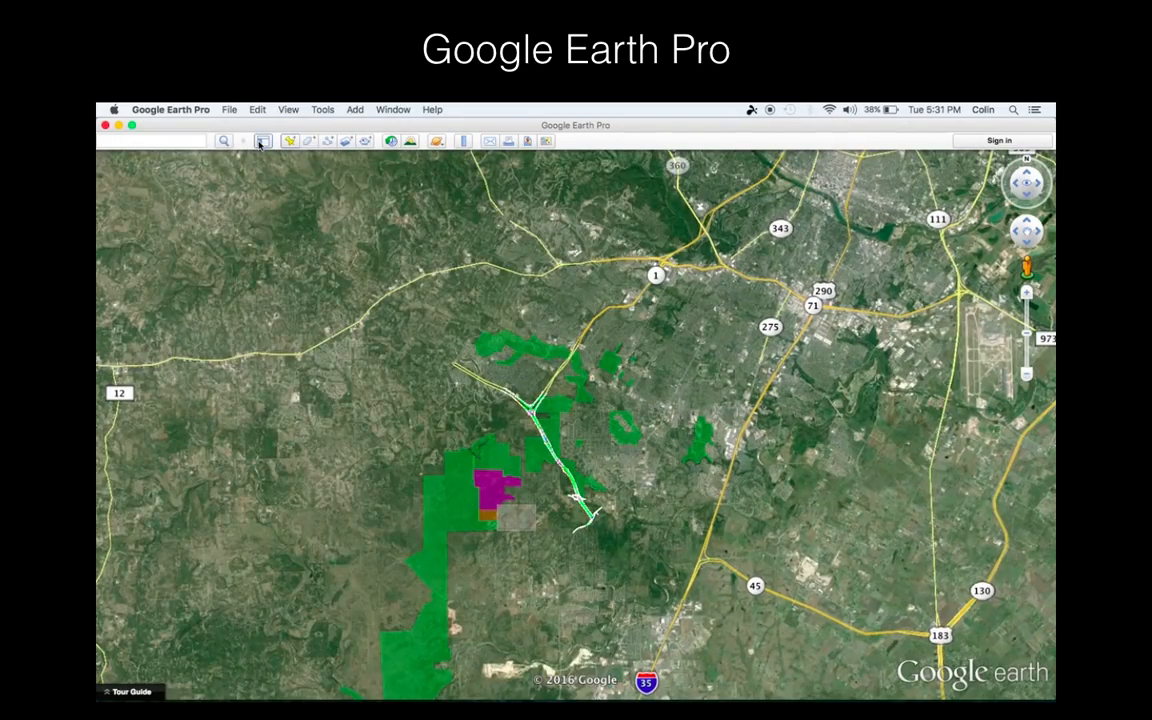
{"action": "left_click", "coordinate": [260, 142]}
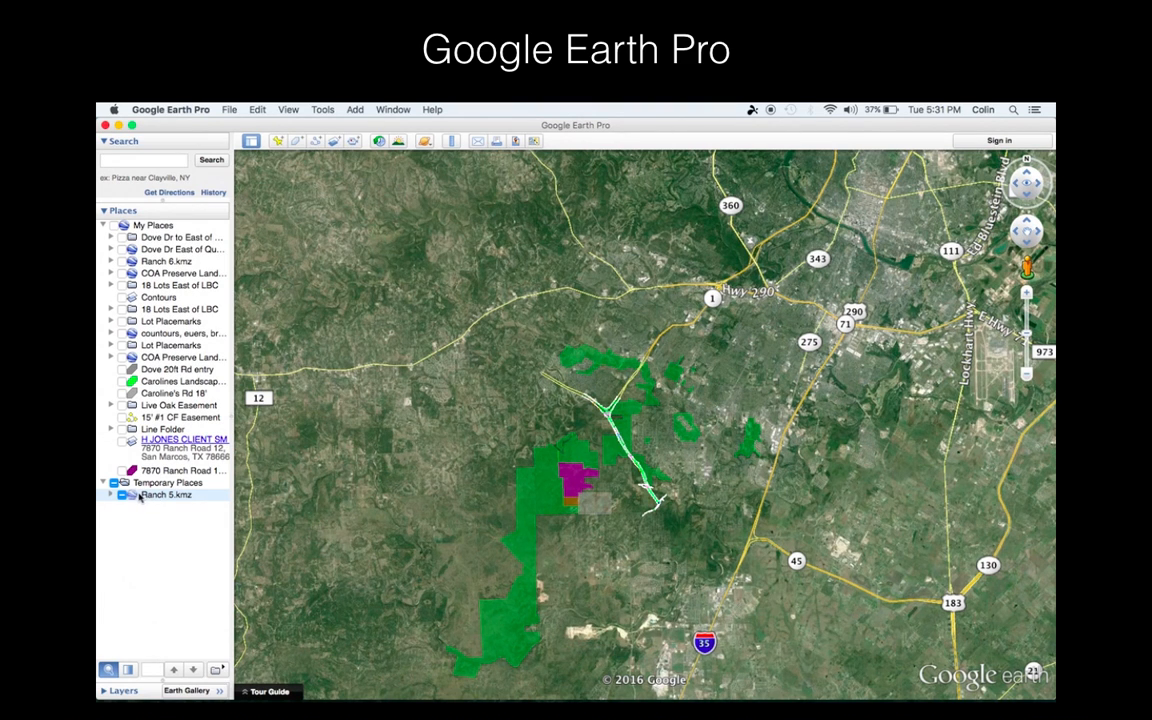
{"action": "left_click", "coordinate": [111, 495]}
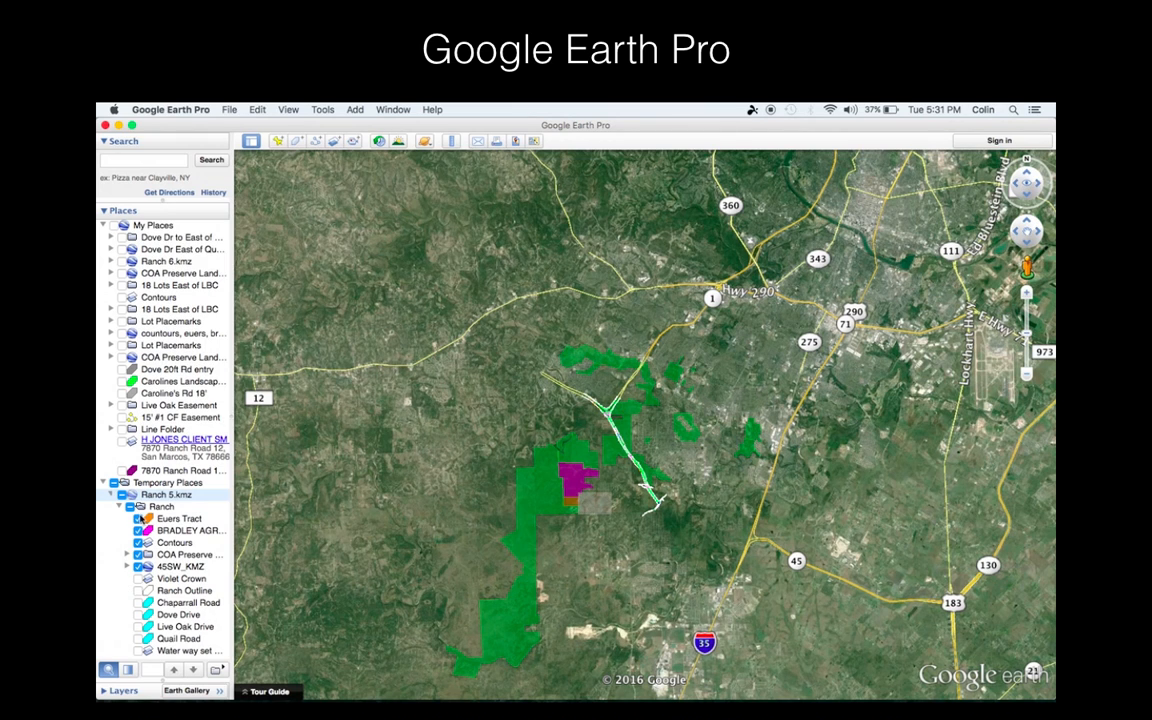
- Turn the Euers Tract and BRADLEY AGR polygons off and back on, viewing the tracts up close
{"action": "left_click", "coordinate": [138, 519]}
{"action": "left_click", "coordinate": [138, 531]}
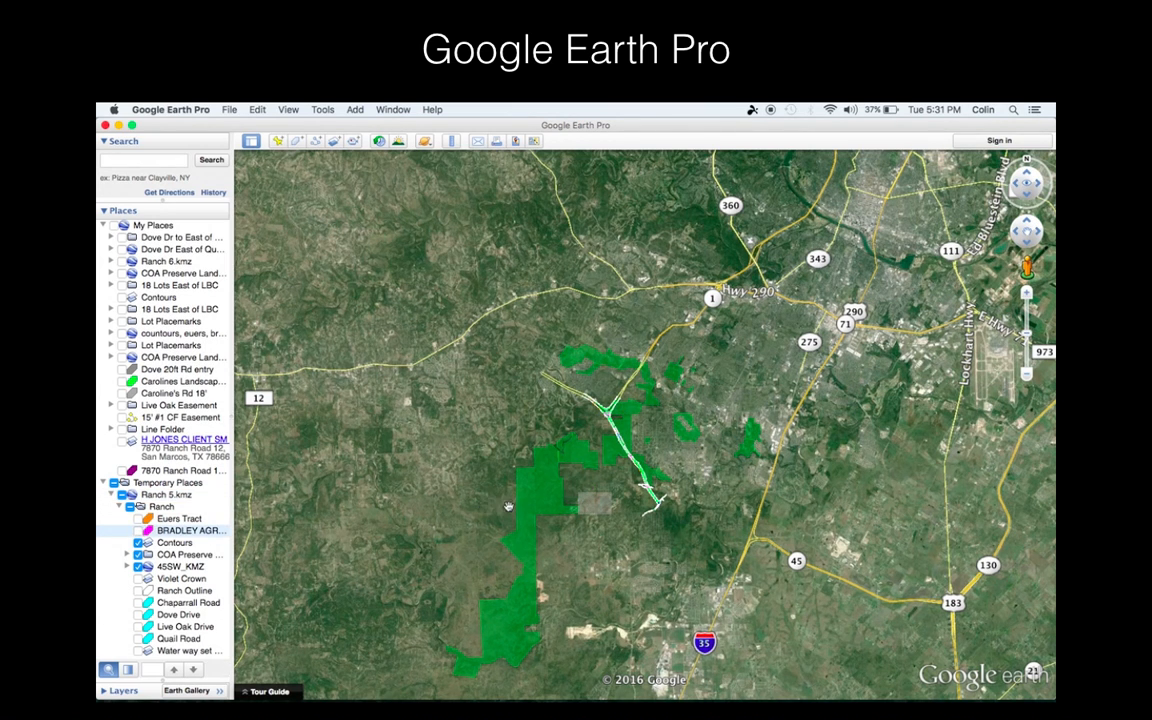
{"action": "scroll", "coordinate": [587, 485], "scroll_direction": "up", "scroll_amount": 5}
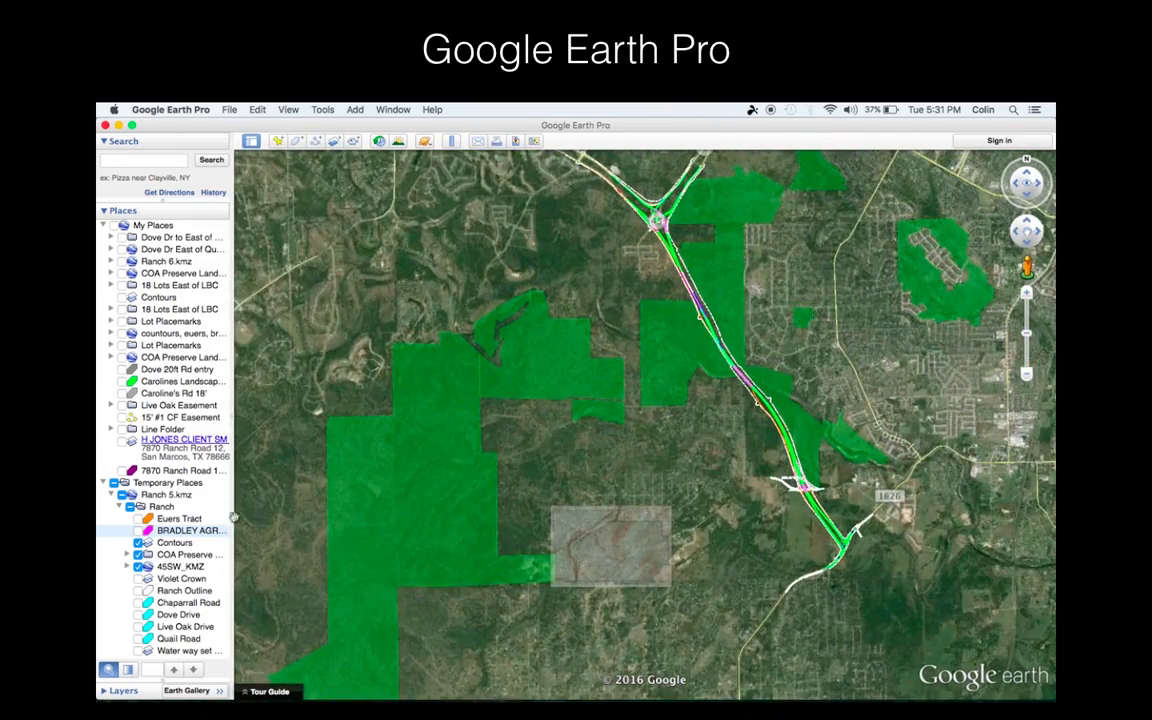
{"action": "left_click", "coordinate": [138, 519]}
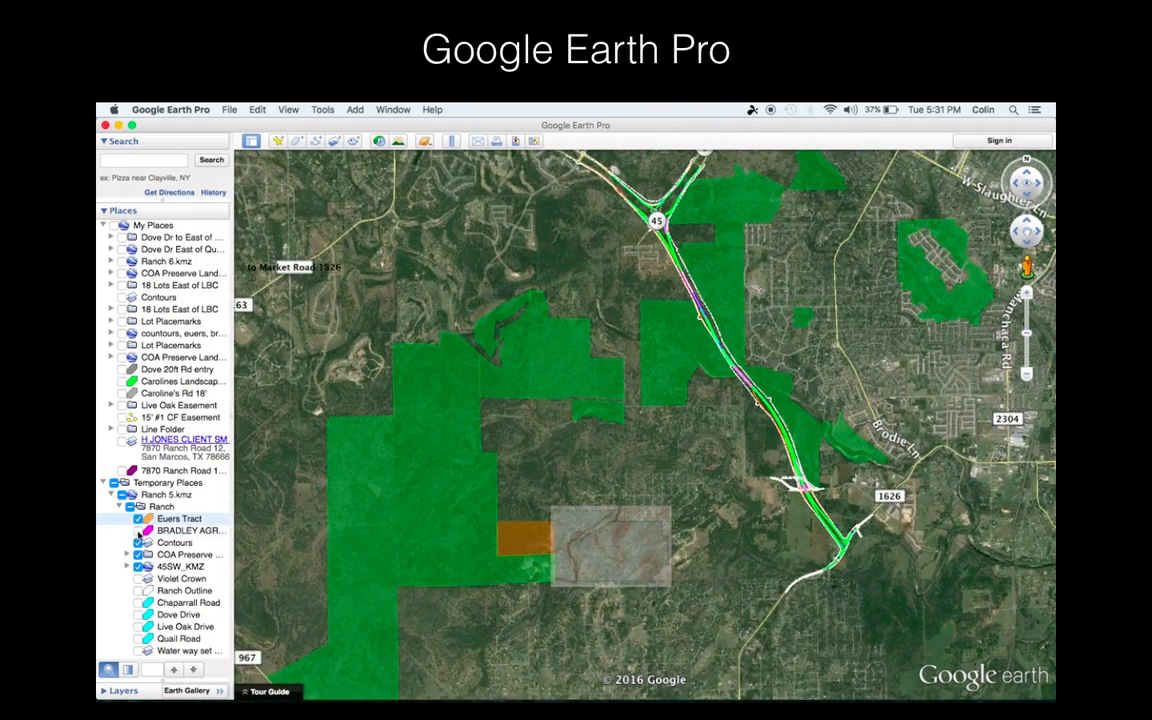
{"action": "left_click", "coordinate": [138, 531]}
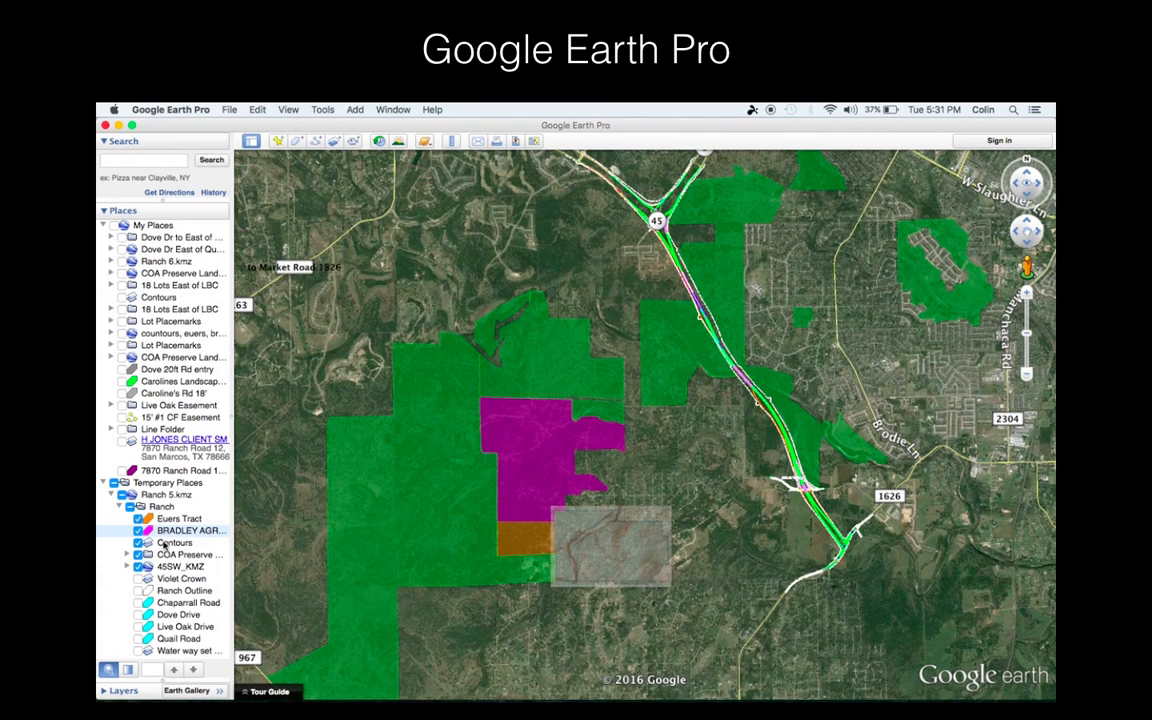
- Open the properties of the Contours image overlay in the Ranch folder and make the overlay slightly more transparent
{"action": "right_click", "coordinate": [166, 543]}
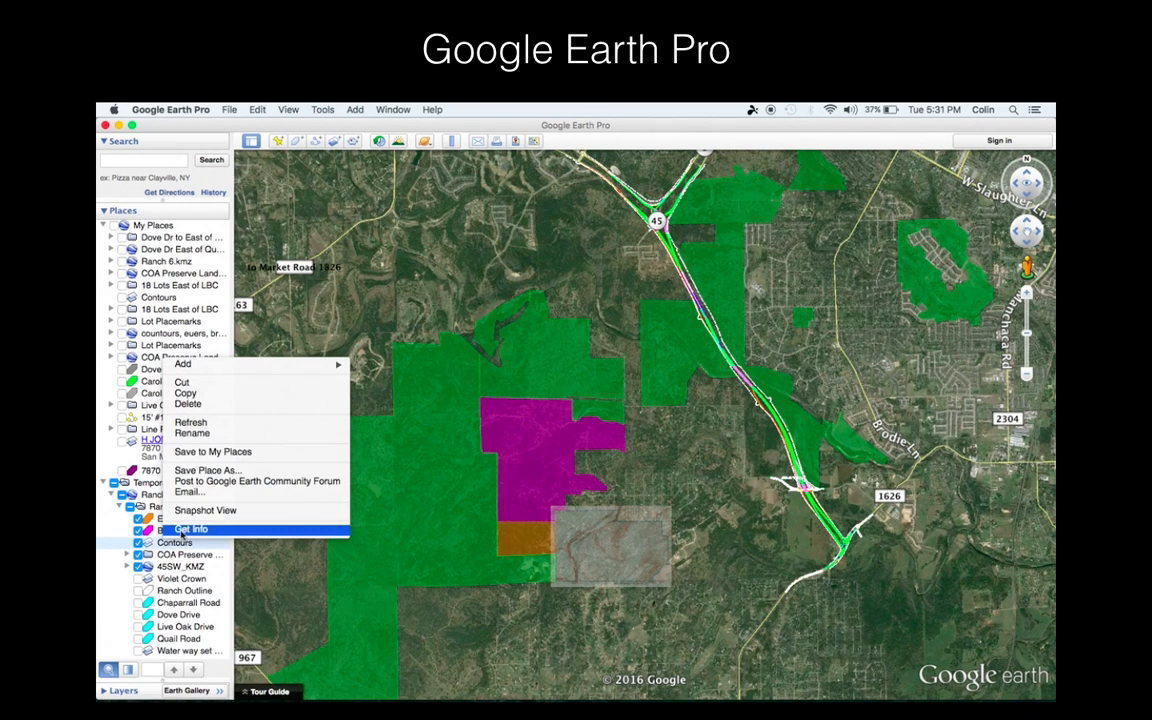
{"action": "left_click", "coordinate": [190, 529]}
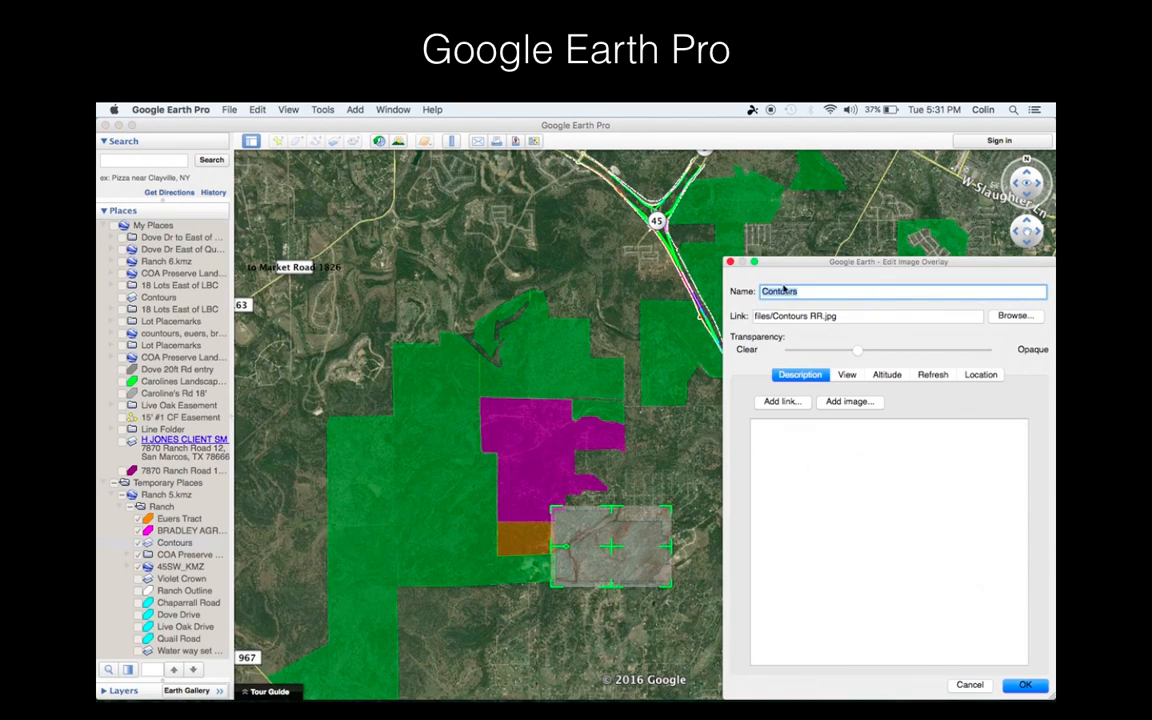
{"action": "left_click_drag", "start_coordinate": [793, 264], "coordinate": [800, 188]}
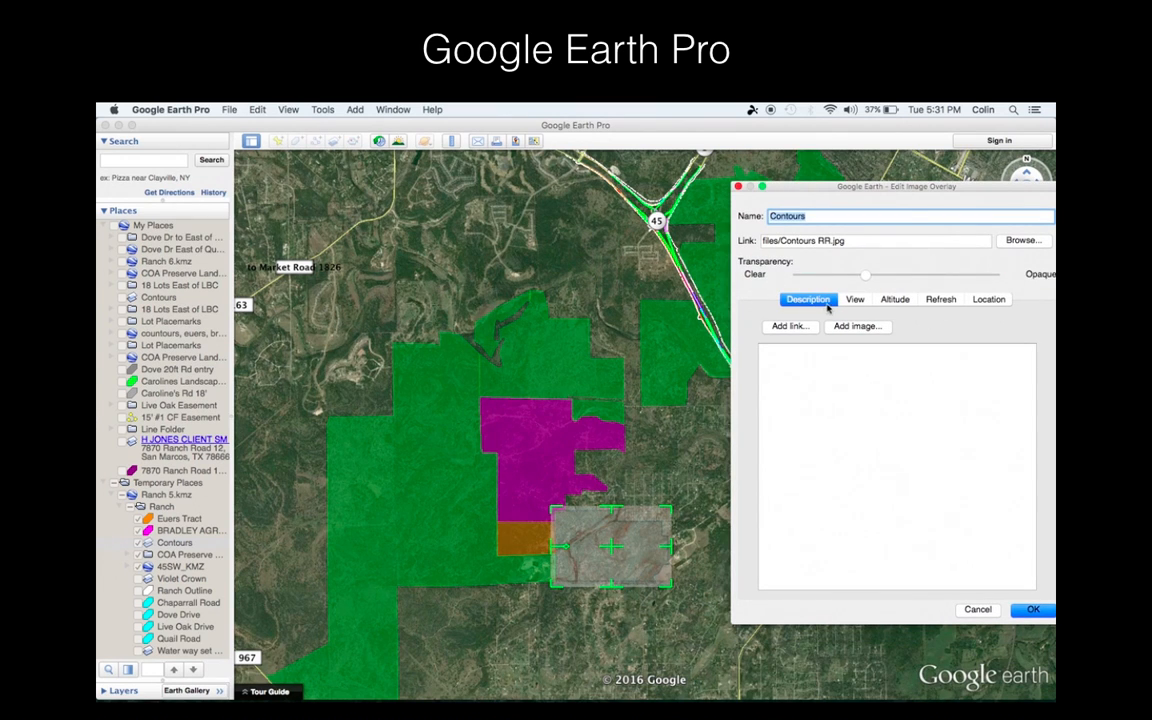
{"action": "scroll", "coordinate": [607, 577], "scroll_direction": "up", "scroll_amount": 2}
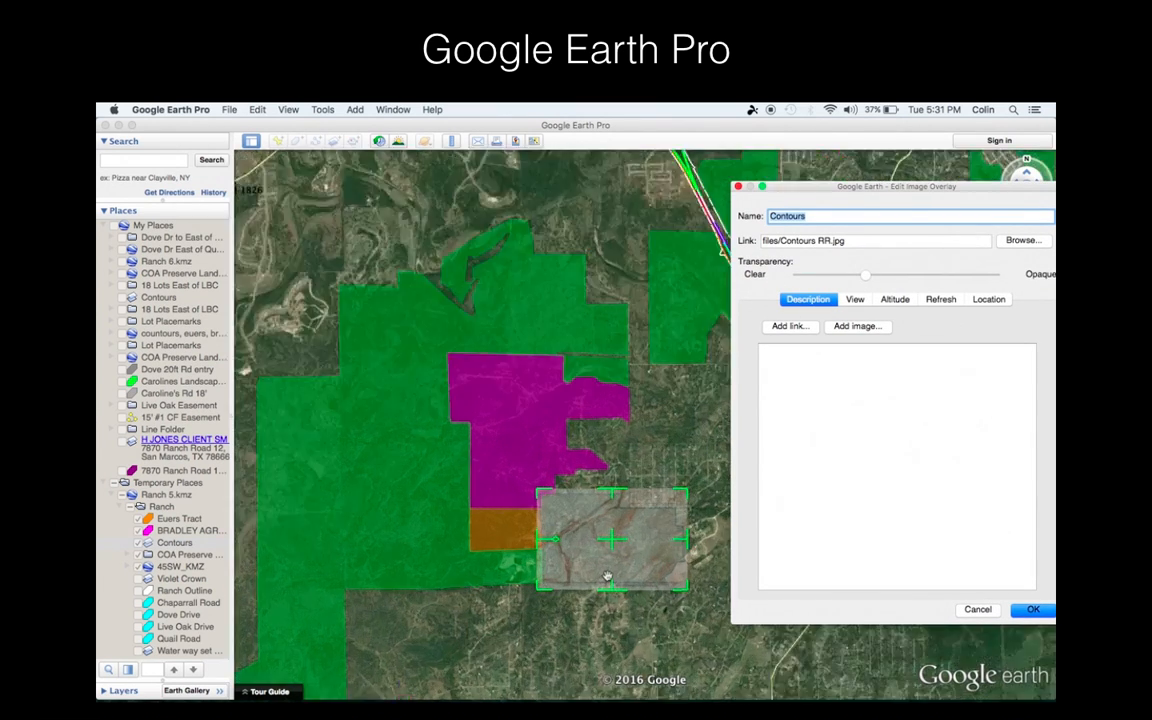
{"action": "scroll", "coordinate": [607, 577], "scroll_direction": "up", "scroll_amount": 3}
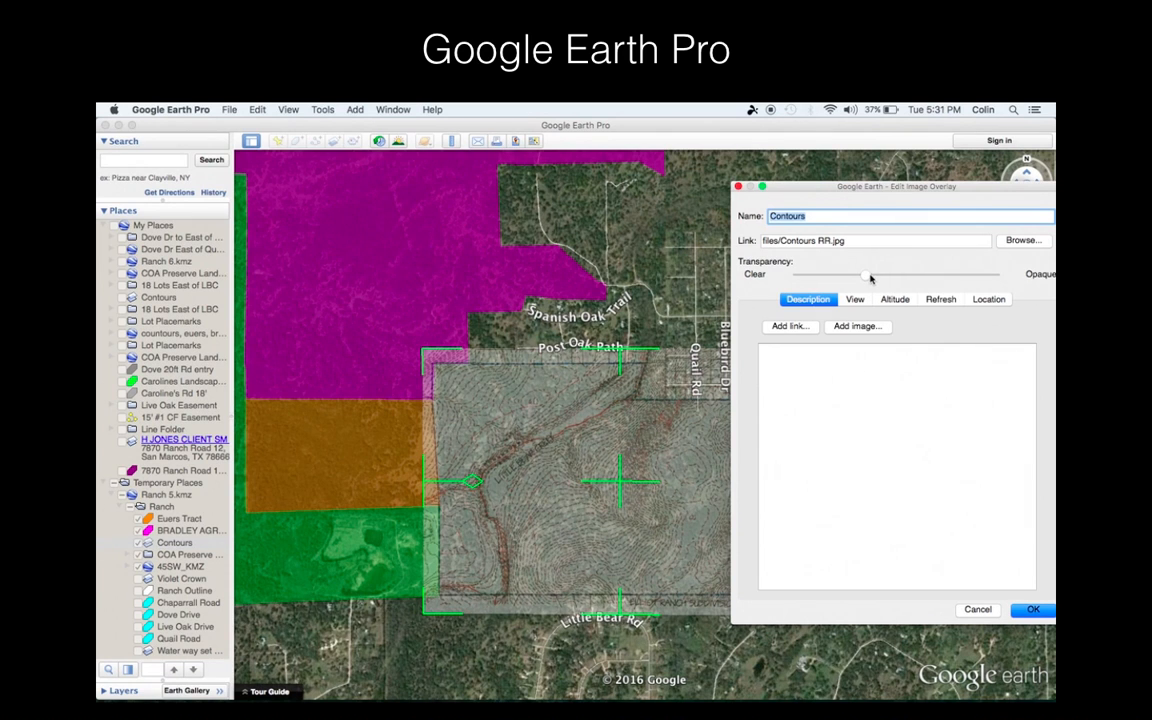
{"action": "left_click_drag", "start_coordinate": [869, 278], "coordinate": [835, 292]}
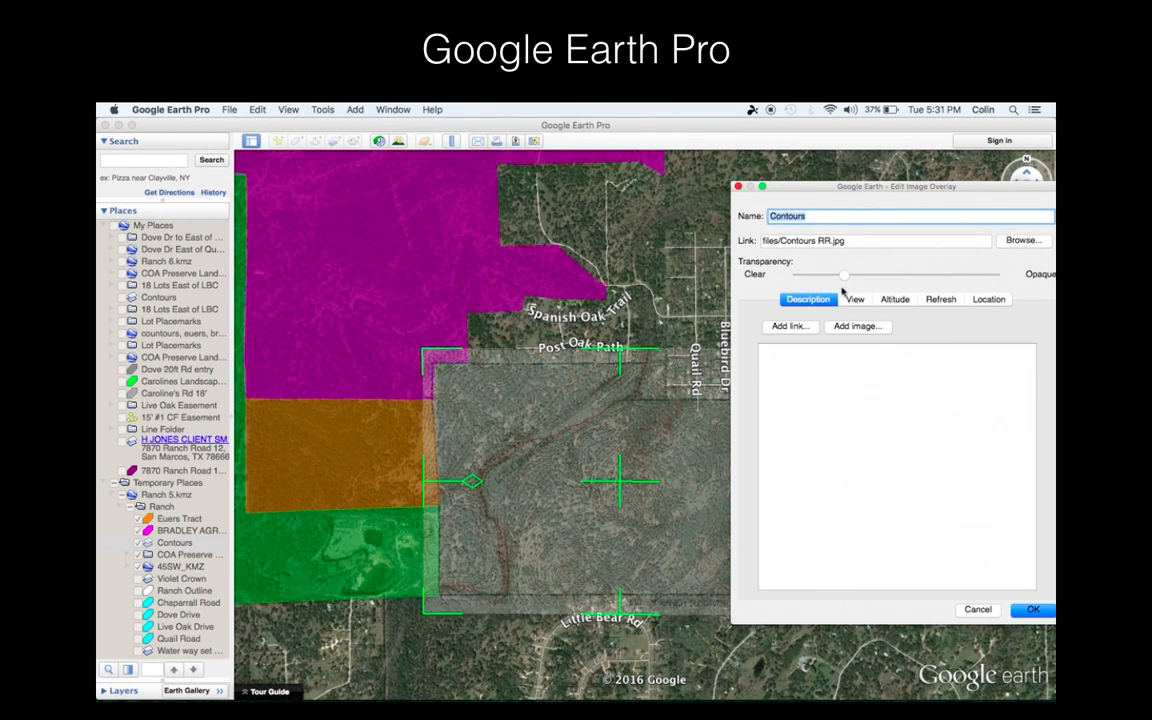
- Review the Contours overlay's view, altitude and description settings, and accept the overlay edits
{"action": "left_click", "coordinate": [816, 215]}
{"action": "left_click", "coordinate": [855, 299]}
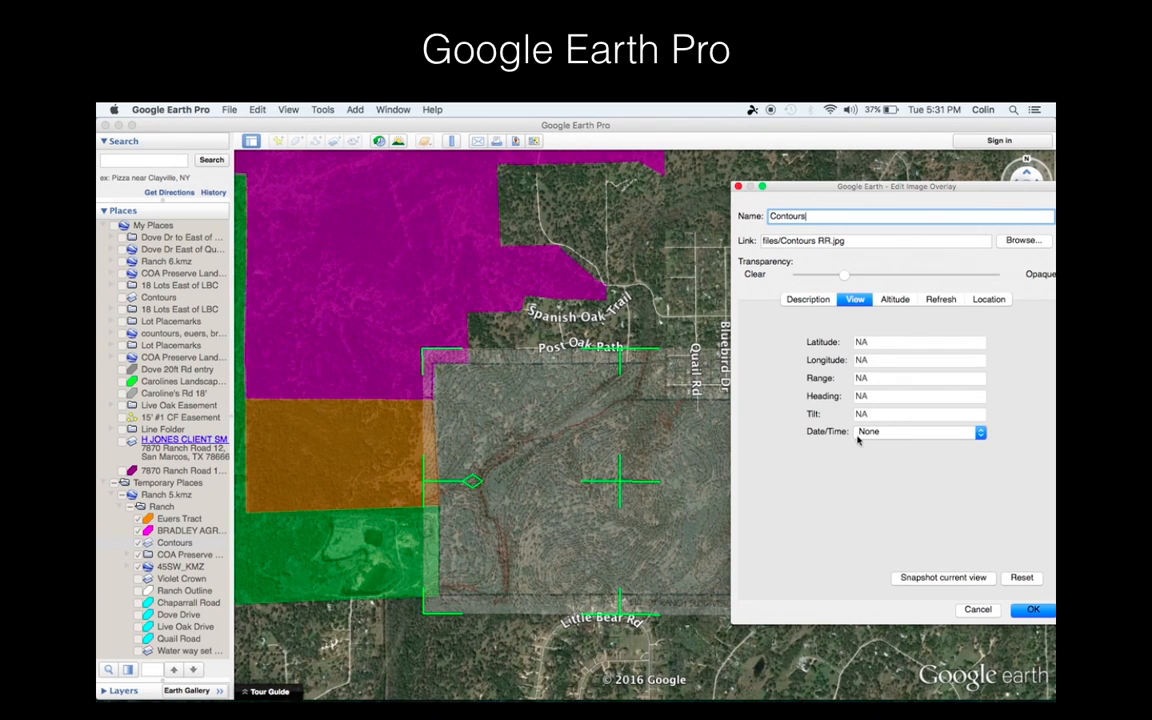
{"action": "left_click", "coordinate": [878, 302]}
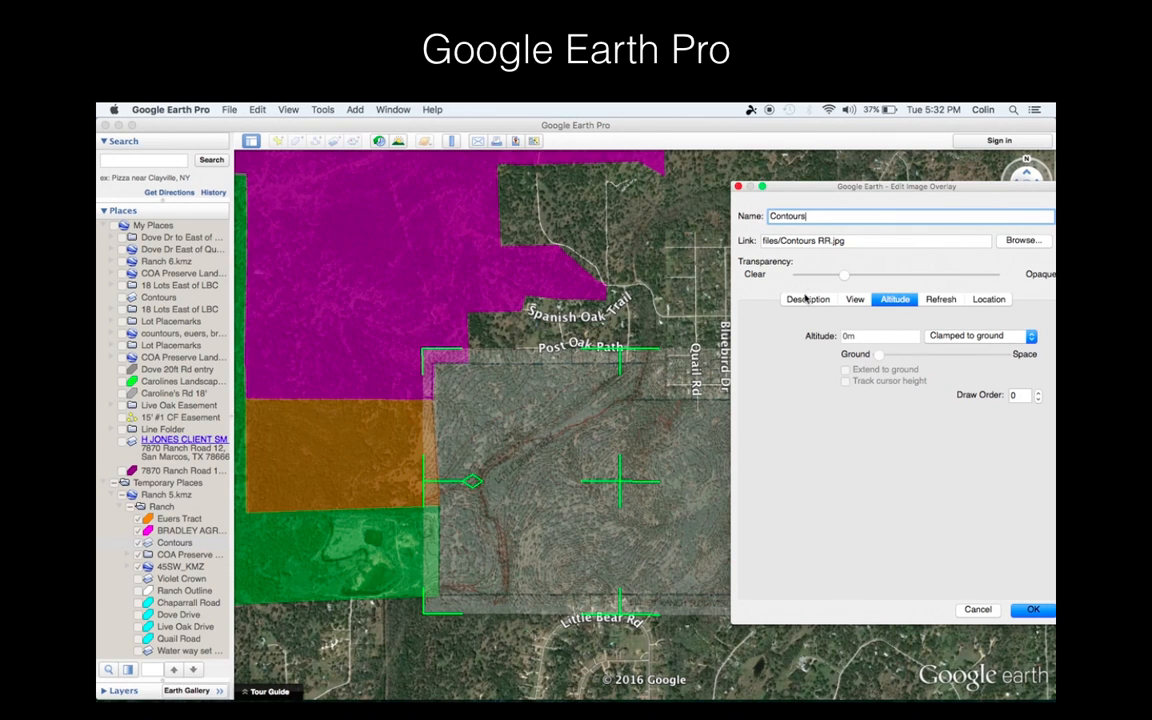
{"action": "left_click", "coordinate": [805, 300]}
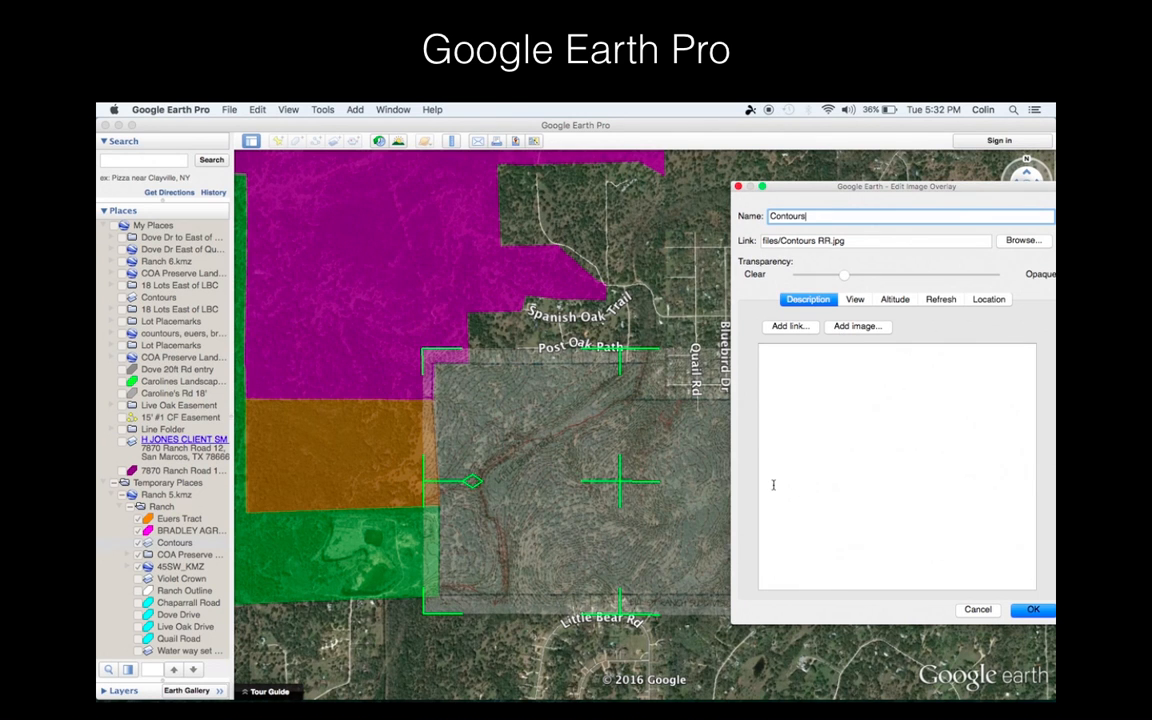
{"action": "left_click", "coordinate": [1033, 609]}
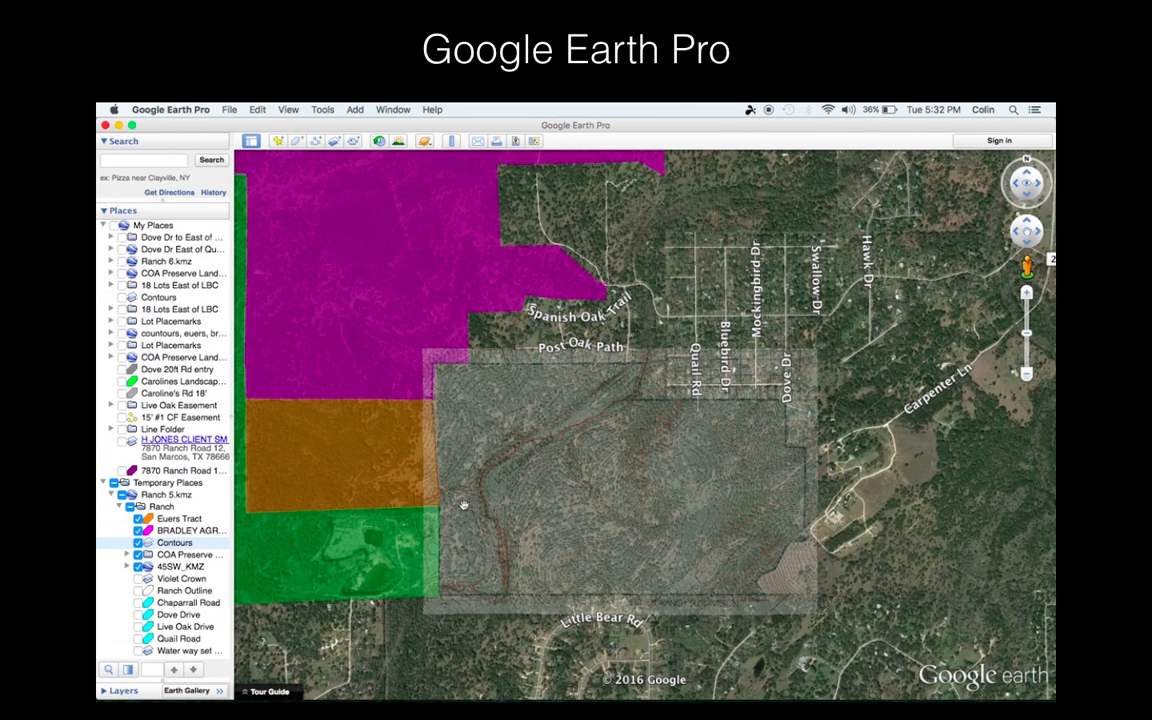
- Show the Violet Crown trail map overlay from the Ranch folder and make it slightly more opaque
{"action": "left_click", "coordinate": [138, 579]}
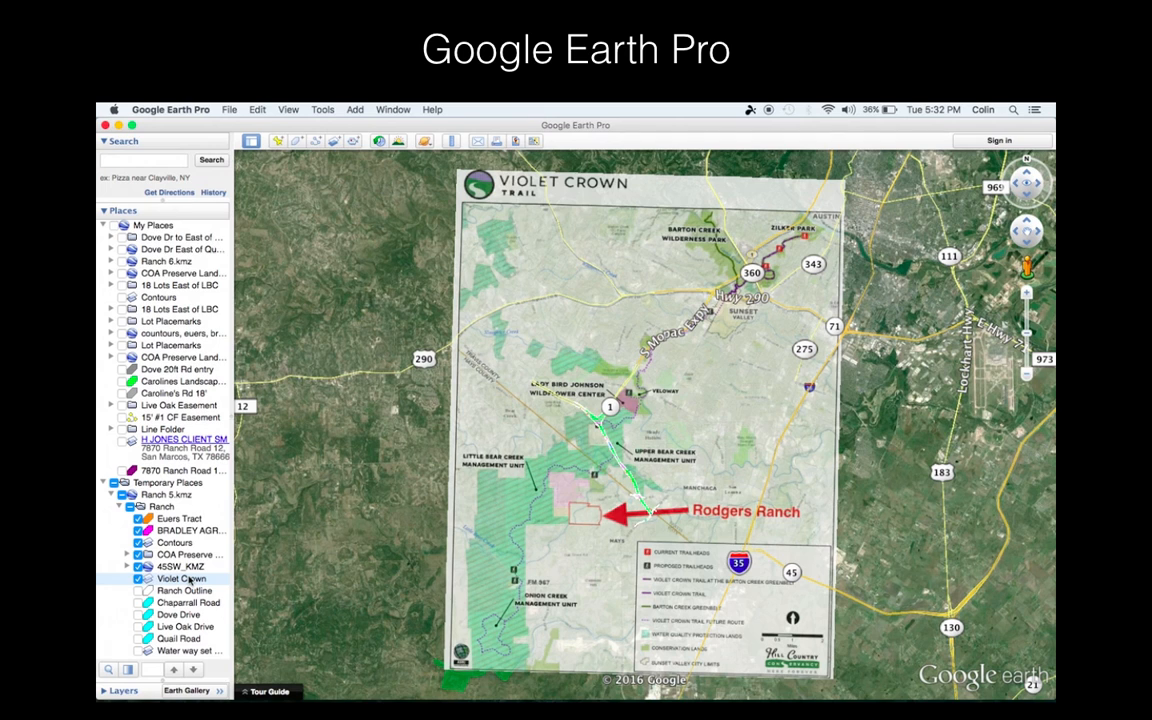
{"action": "right_click", "coordinate": [145, 581]}
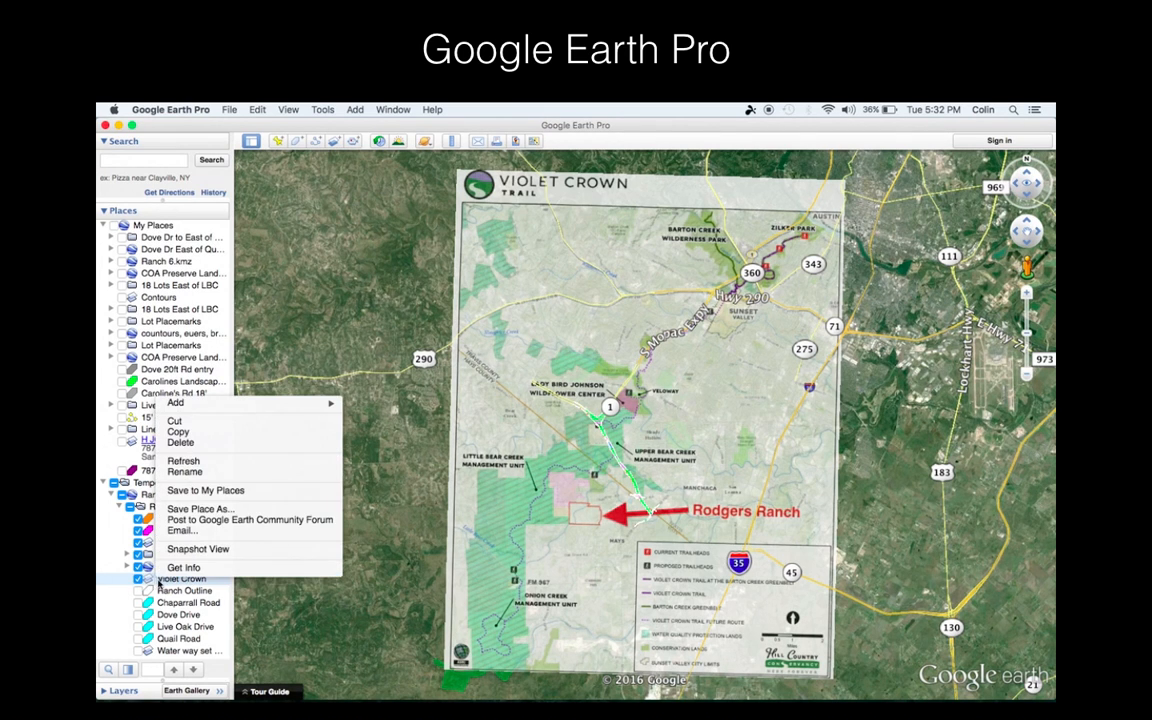
{"action": "left_click", "coordinate": [175, 560]}
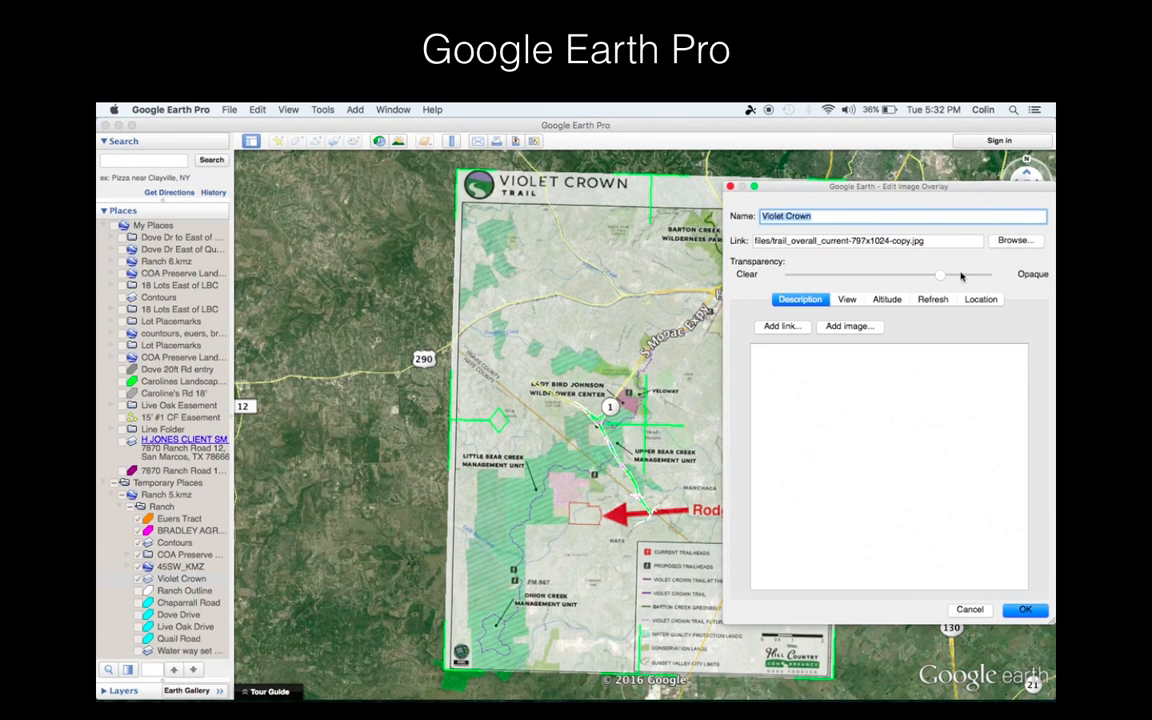
{"action": "left_click_drag", "start_coordinate": [938, 276], "coordinate": [956, 296]}
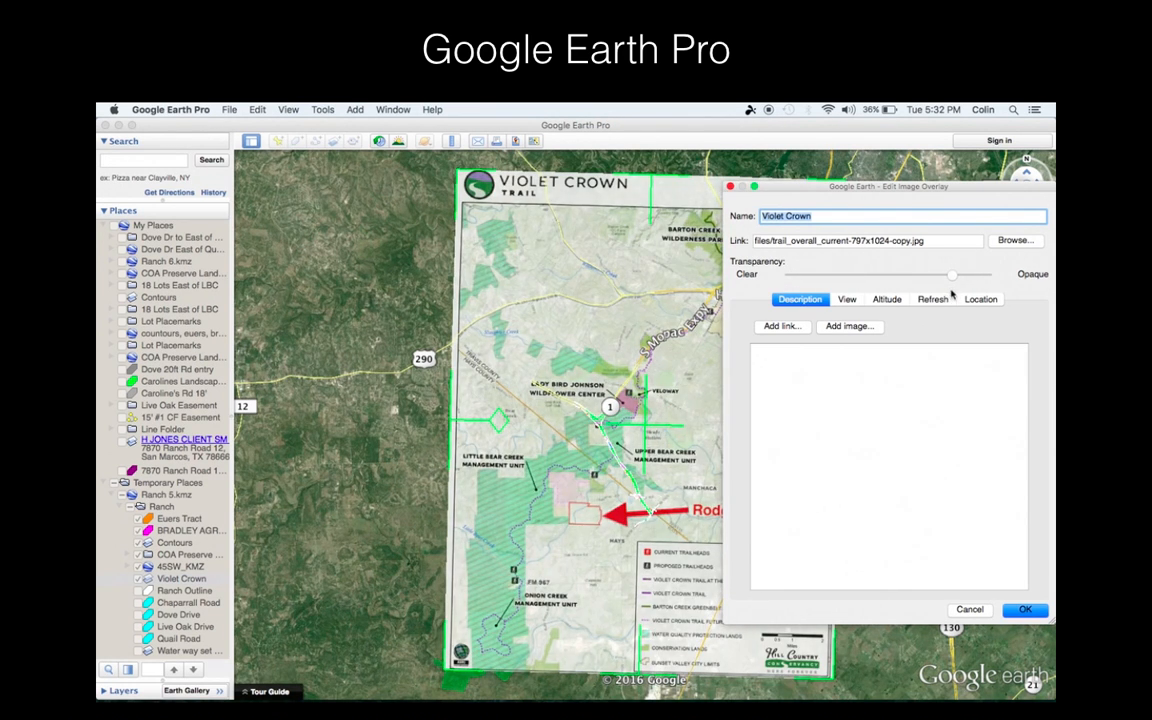
{"action": "left_click", "coordinate": [1024, 609]}
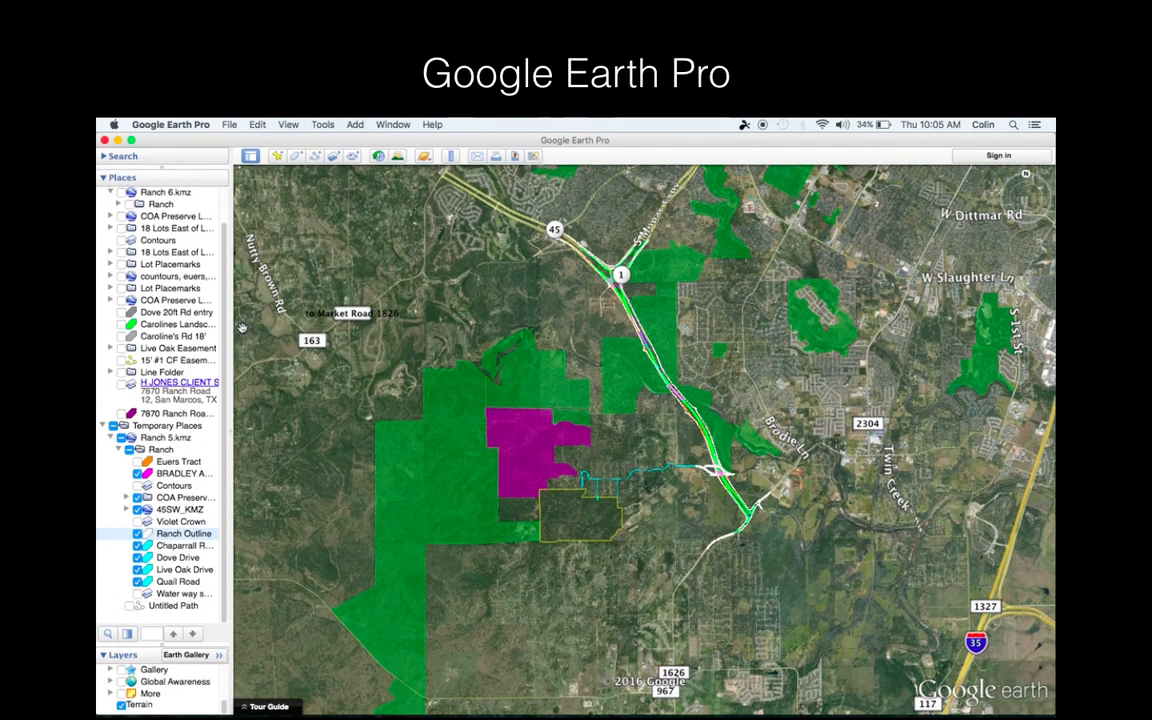
- Draw a new polygon tracing the rectangular parcel directly south of the purple Bradley tract, between the green preserve and the yellow ranch outline
{"action": "left_click", "coordinate": [296, 159]}
{"action": "scroll", "coordinate": [511, 497], "scroll_direction": "up", "scroll_amount": 5}
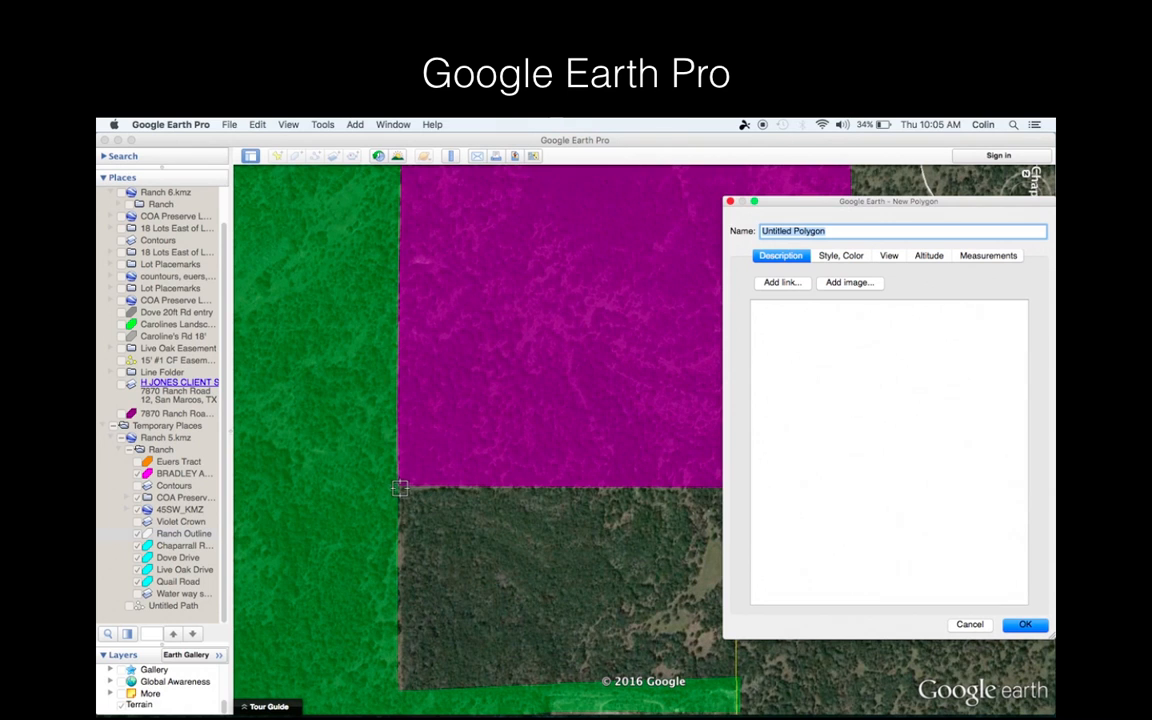
{"action": "left_click", "coordinate": [399, 489]}
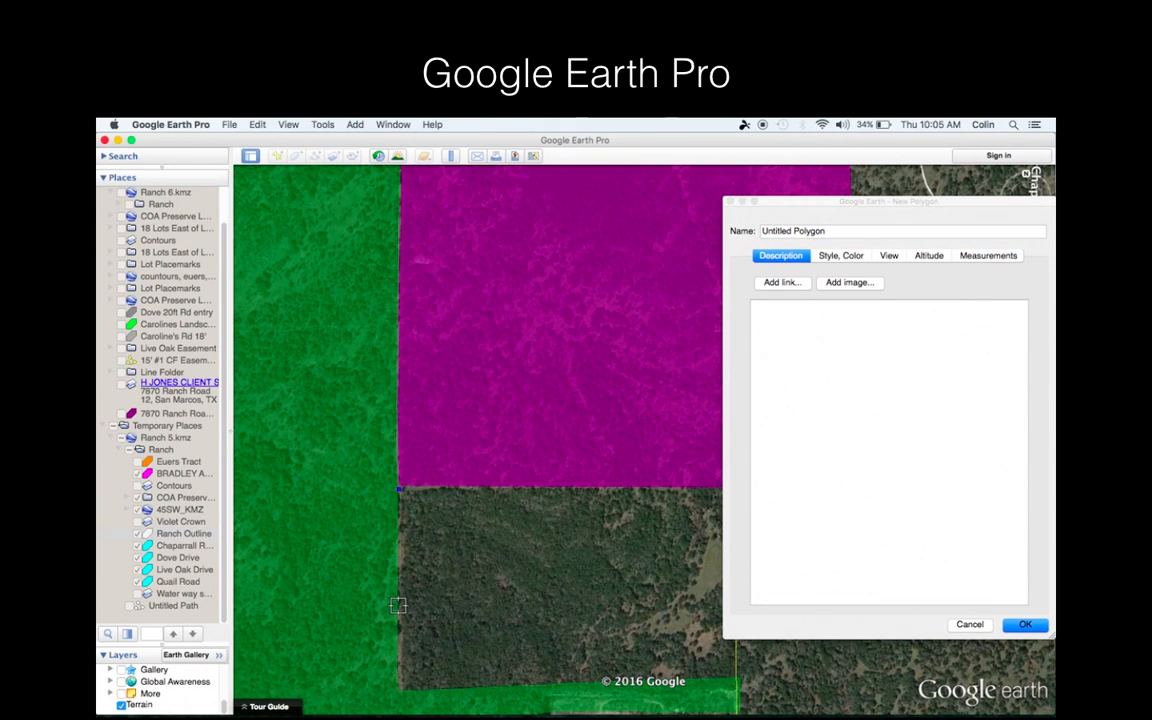
{"action": "left_click", "coordinate": [398, 605]}
{"action": "left_click", "coordinate": [399, 689]}
{"action": "left_click", "coordinate": [500, 683]}
{"action": "left_click", "coordinate": [735, 676]}
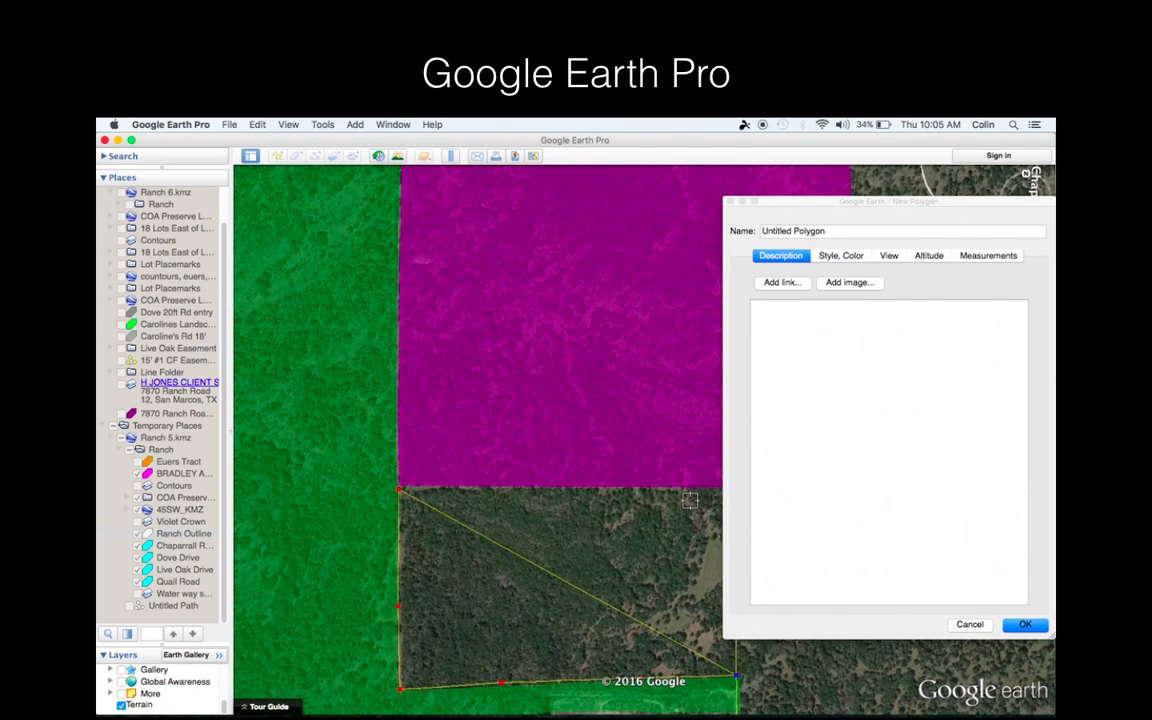
{"action": "key", "text": "Right"}
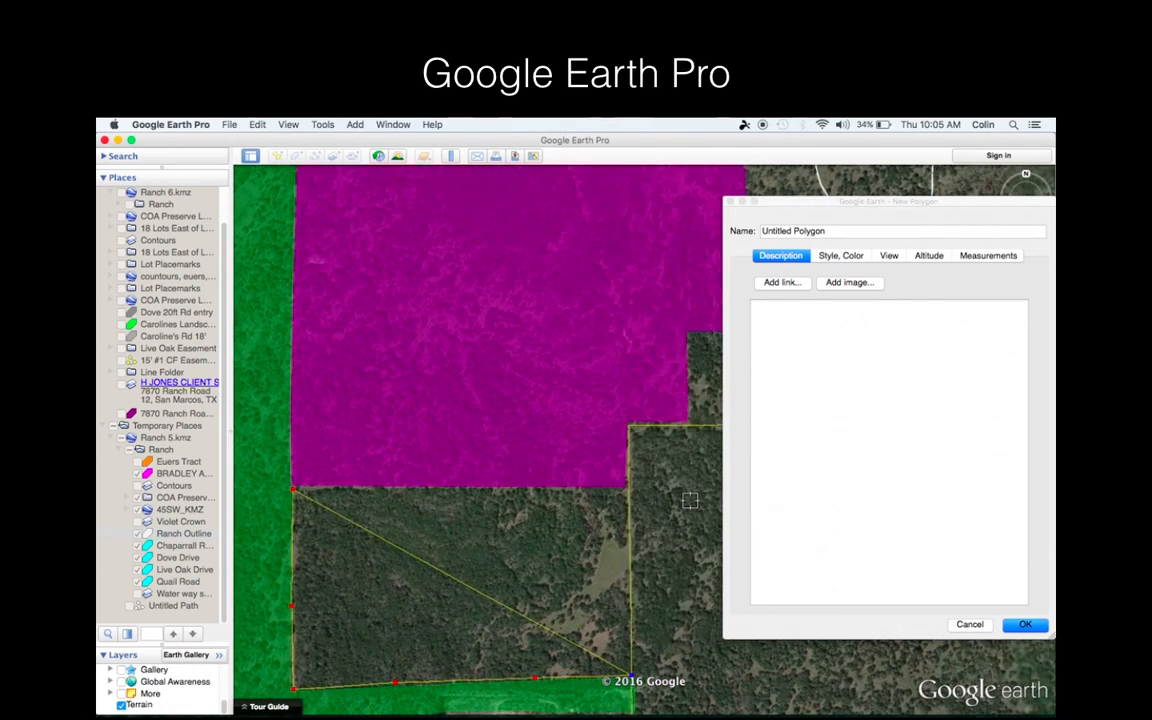
{"action": "left_click", "coordinate": [627, 489]}
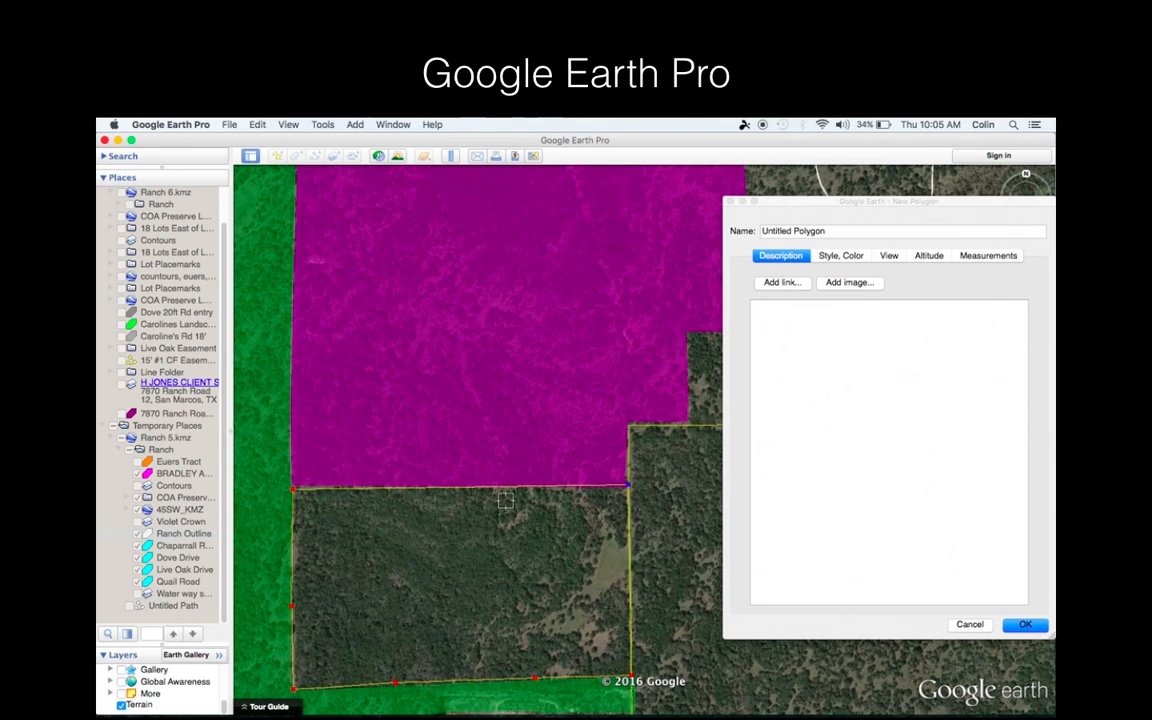
- Give the new polygon a cyan area color and set its area style to Filled+Outlined
{"action": "left_click", "coordinate": [843, 256]}
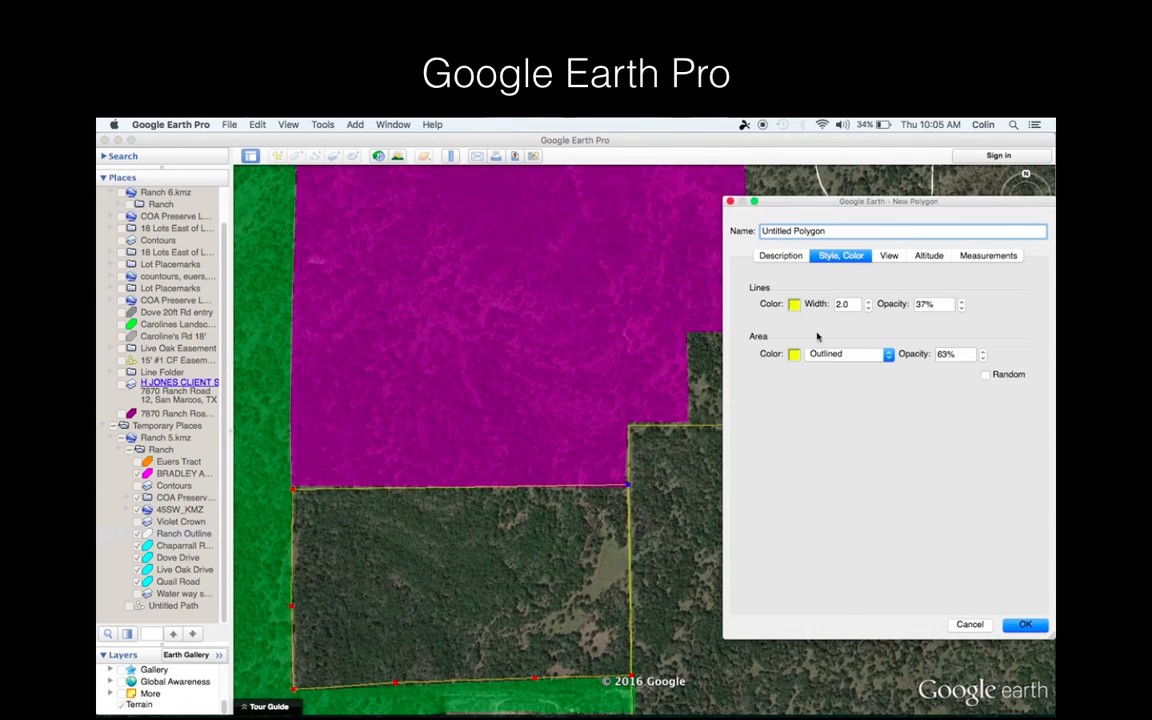
{"action": "left_click", "coordinate": [794, 355]}
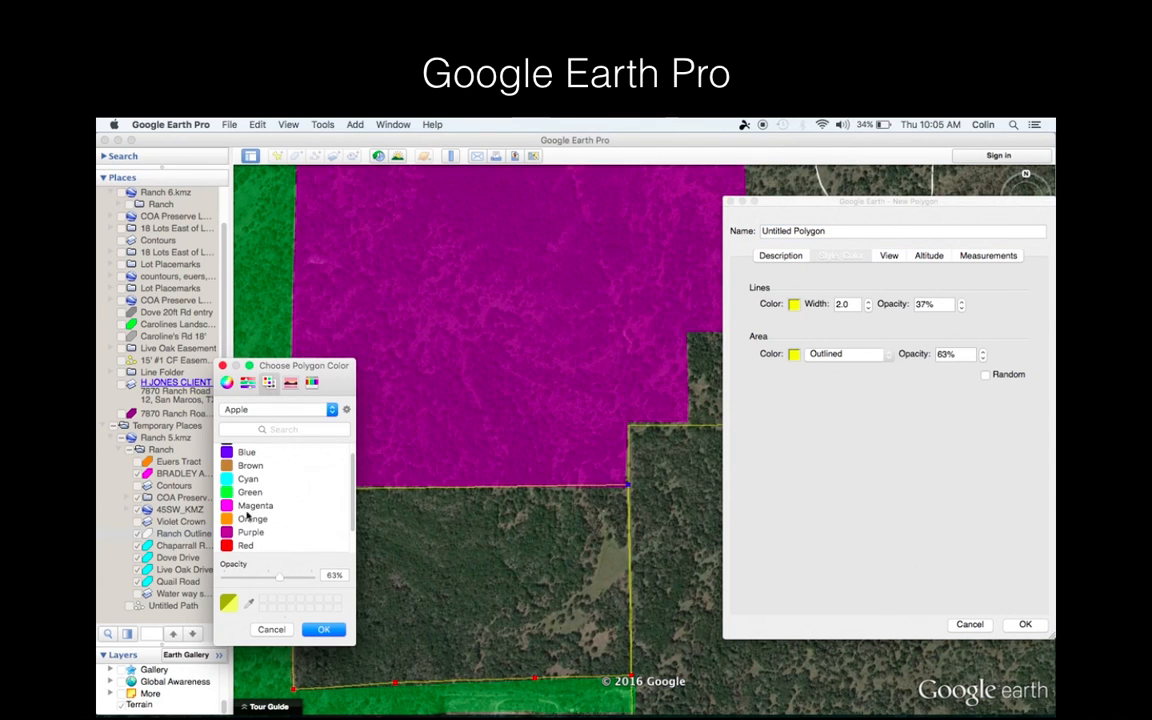
{"action": "left_click", "coordinate": [235, 492]}
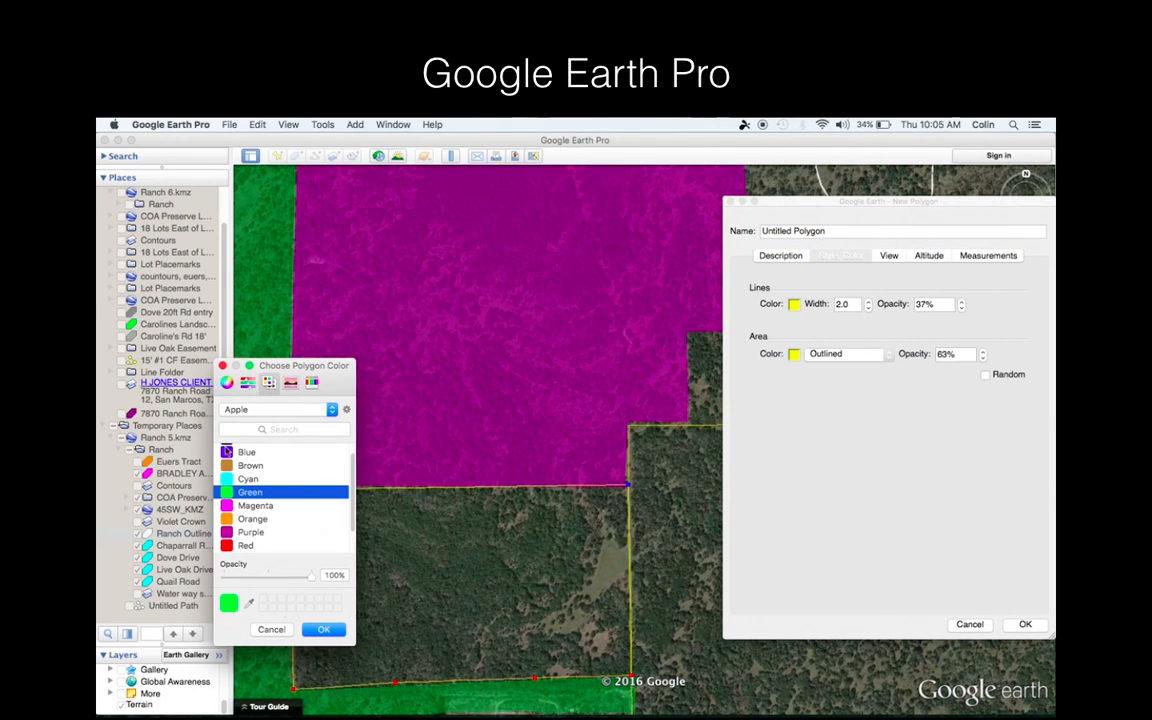
{"action": "left_click", "coordinate": [247, 480]}
{"action": "left_click", "coordinate": [323, 629]}
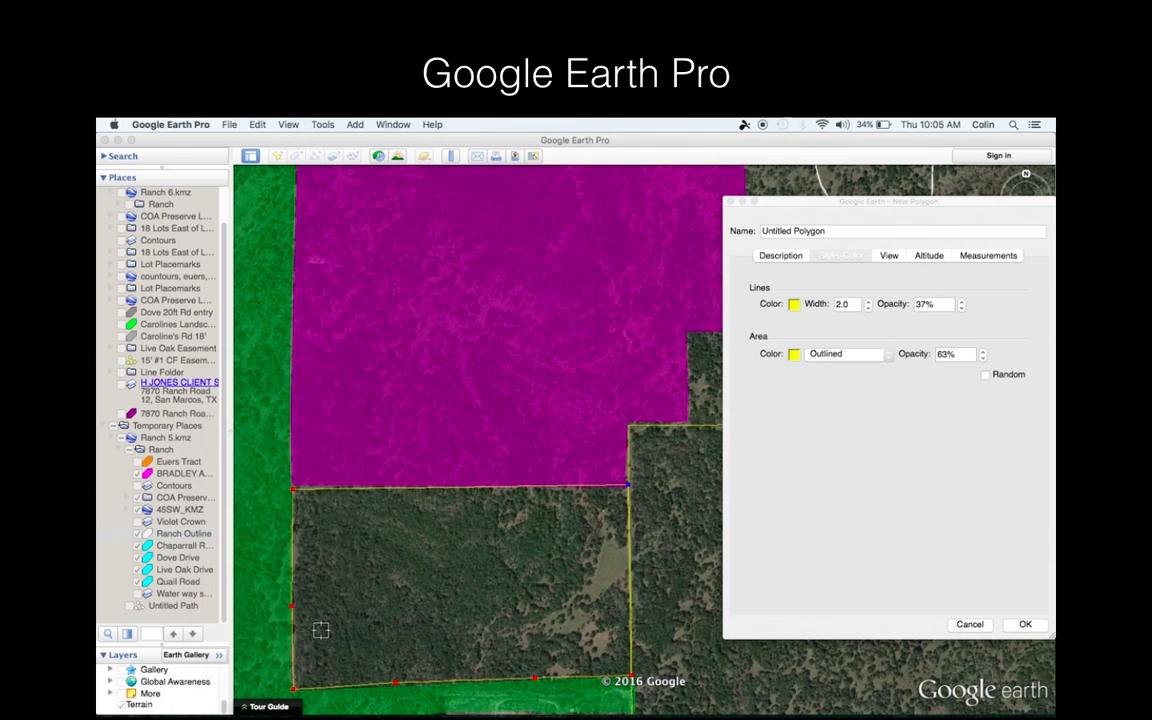
{"action": "left_click", "coordinate": [858, 354]}
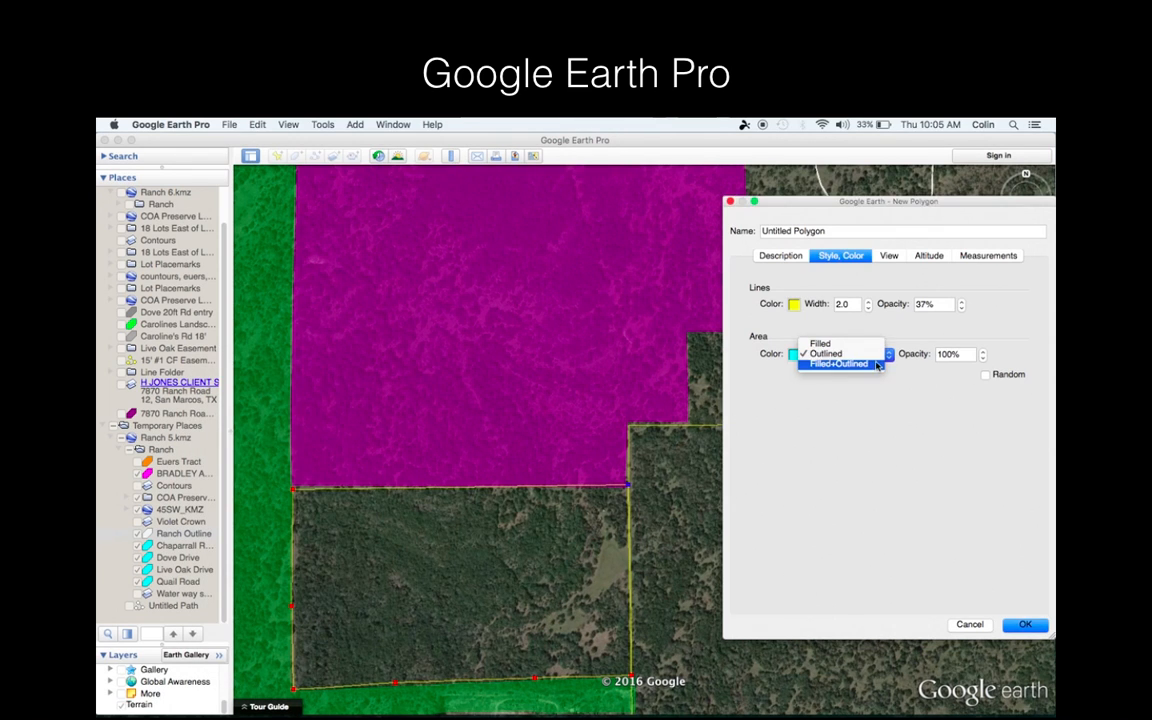
{"action": "left_click", "coordinate": [866, 367]}
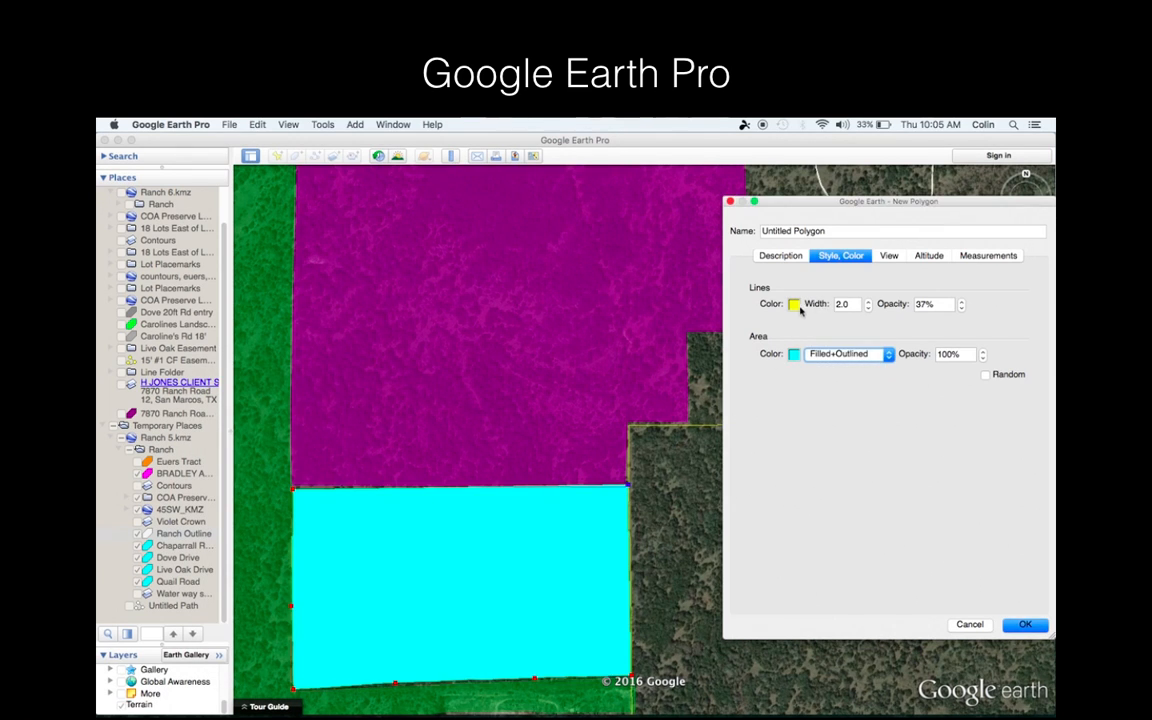
- Lower the cyan polygon's area opacity to 80%
{"action": "left_click", "coordinate": [982, 358]}
{"action": "left_click", "coordinate": [982, 358]}
{"action": "left_click", "coordinate": [982, 358]}
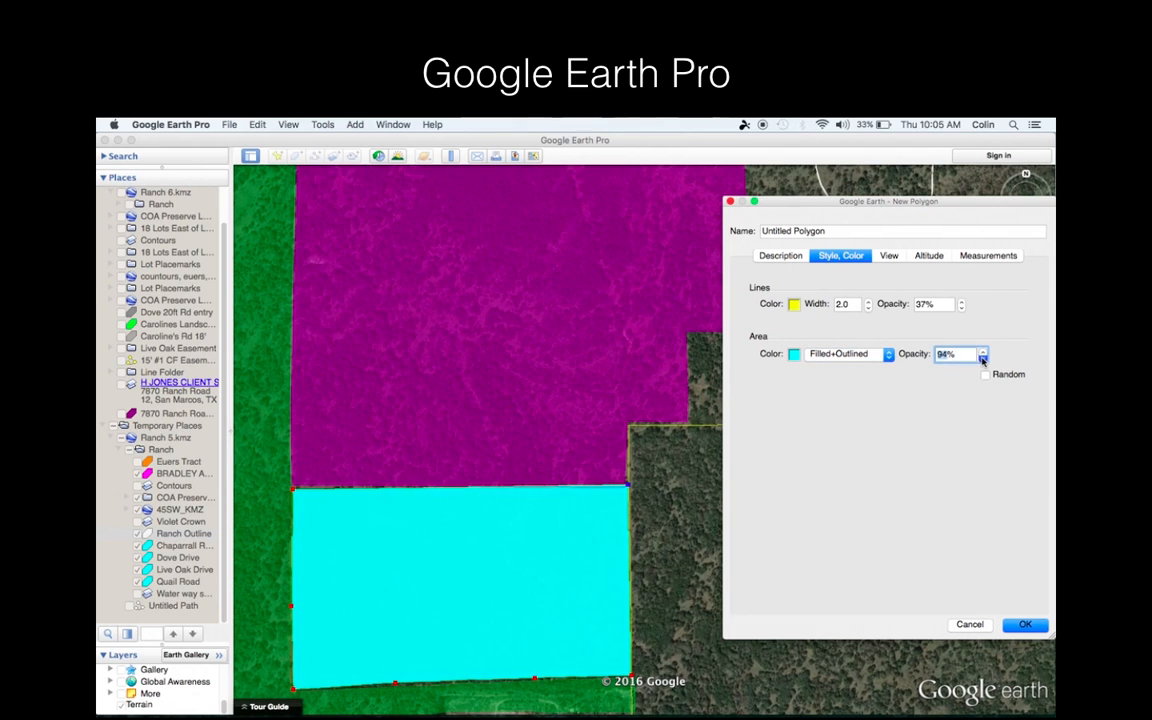
{"action": "left_click", "coordinate": [982, 358]}
{"action": "left_click", "coordinate": [982, 358]}
{"action": "left_click", "coordinate": [982, 358]}
{"action": "left_click", "coordinate": [982, 358]}
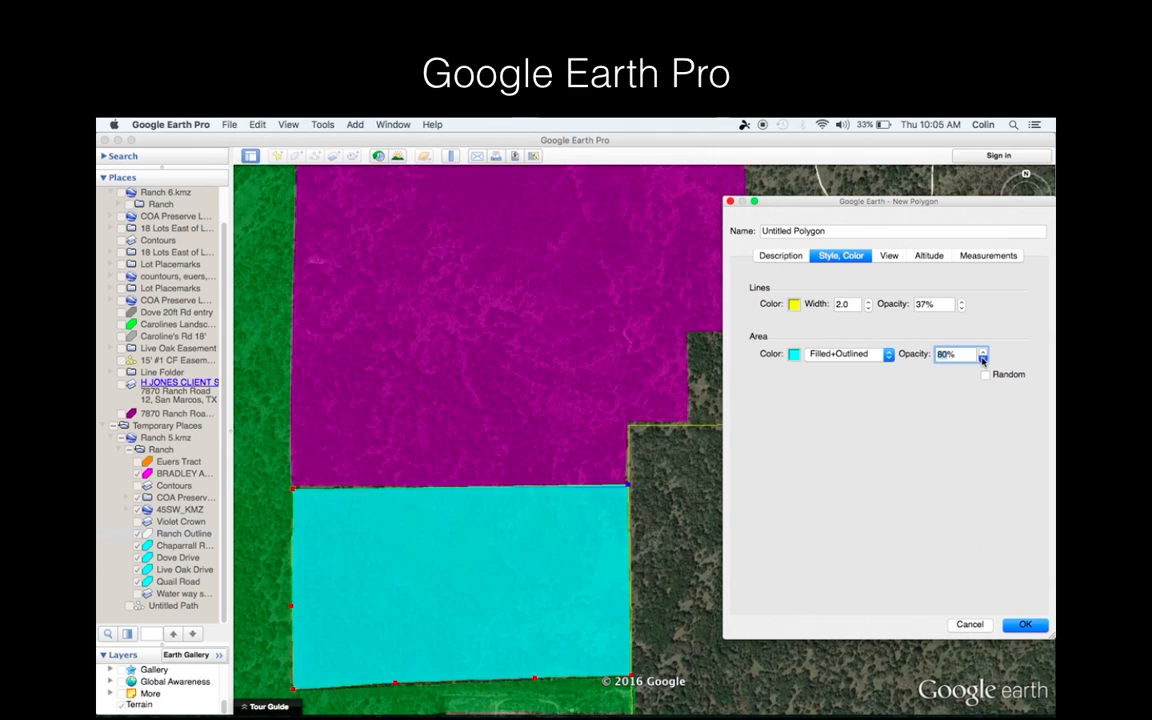
- Name the new polygon test and accept it
{"action": "left_click", "coordinate": [779, 256]}
{"action": "left_click_drag", "start_coordinate": [848, 232], "coordinate": [732, 234]}
{"action": "type", "text": "test"}
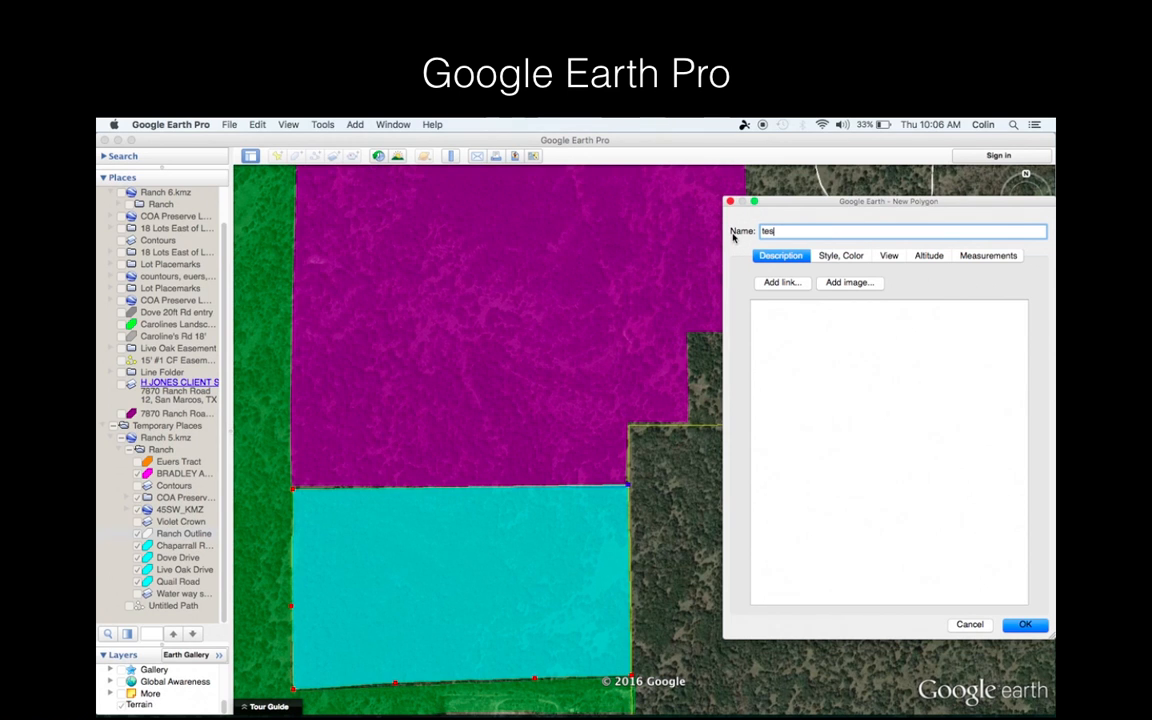
{"action": "left_click", "coordinate": [1024, 624]}
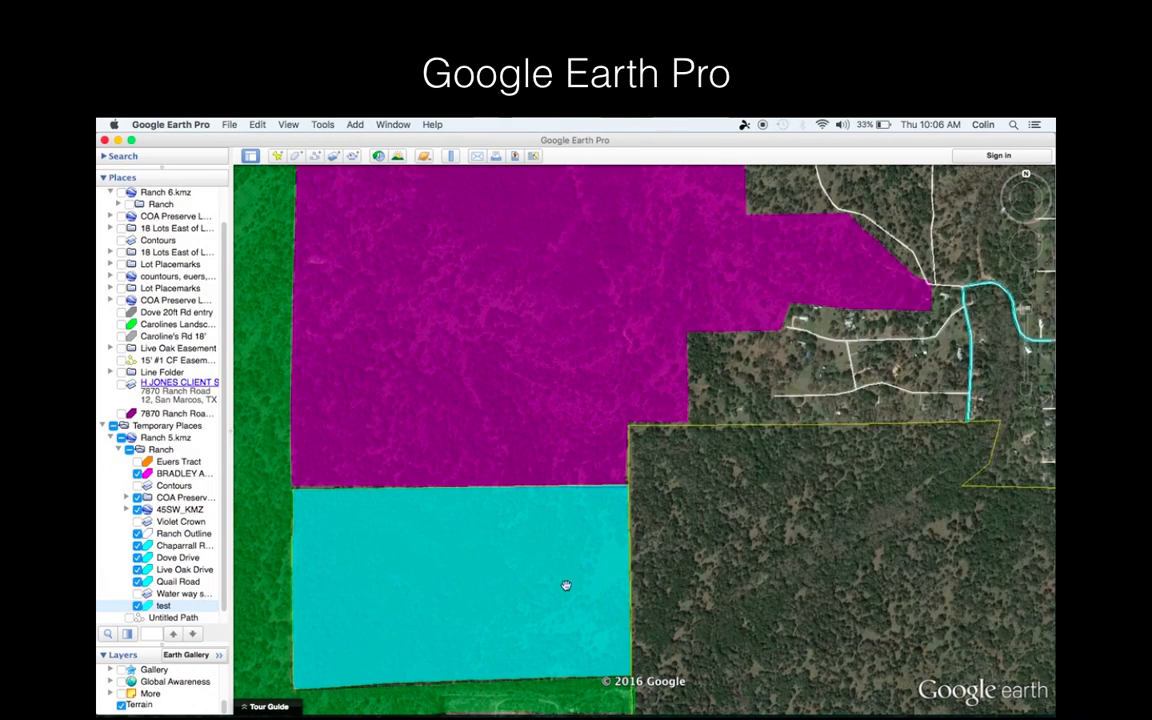
- Check the save location and file type options for saving the test polygon as a place file, and dismiss them without saving
{"action": "right_click", "coordinate": [164, 606]}
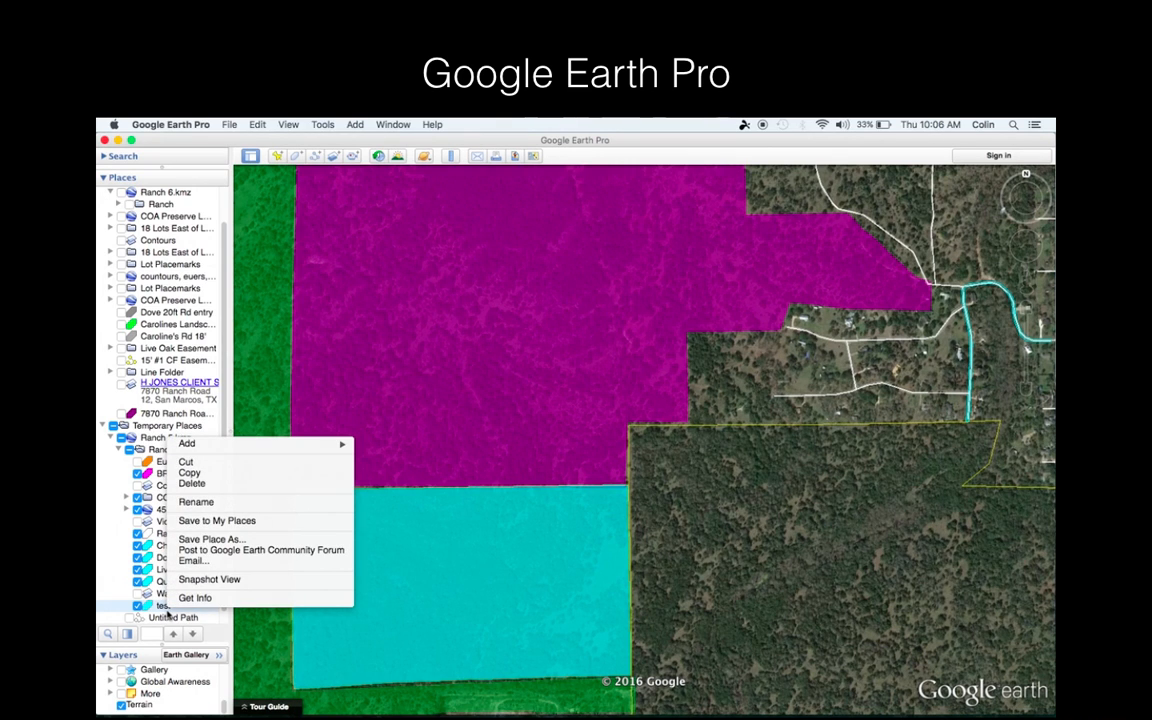
{"action": "left_click", "coordinate": [197, 542]}
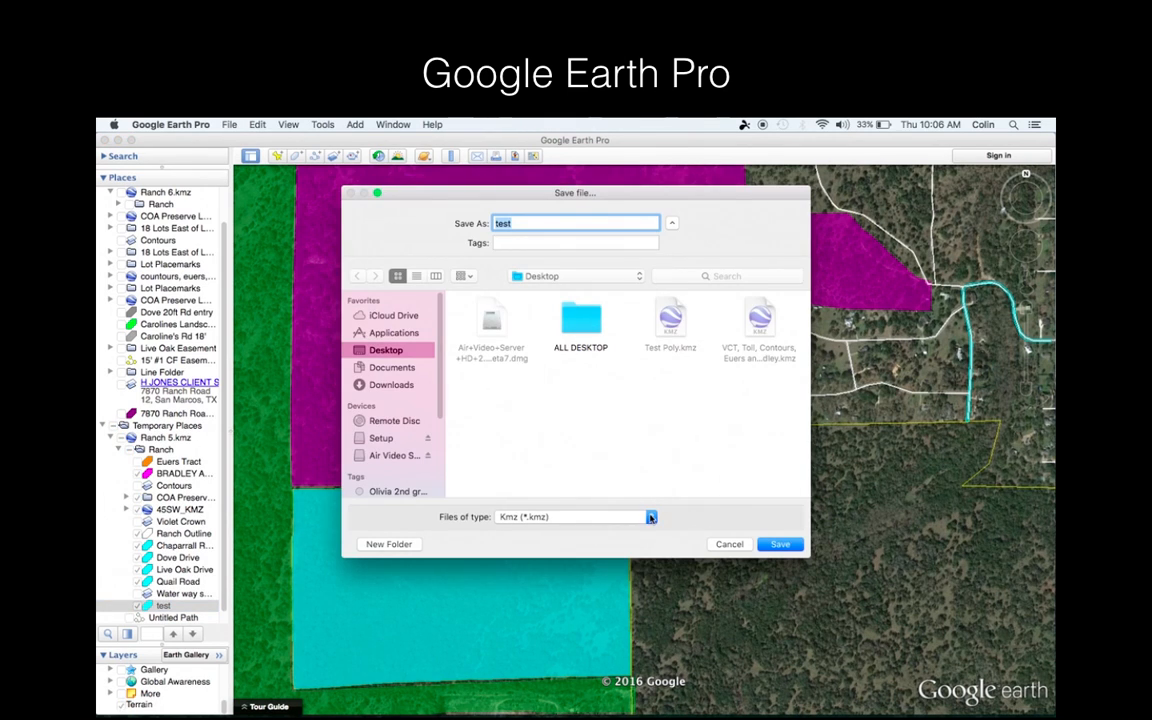
{"action": "left_click", "coordinate": [728, 545]}
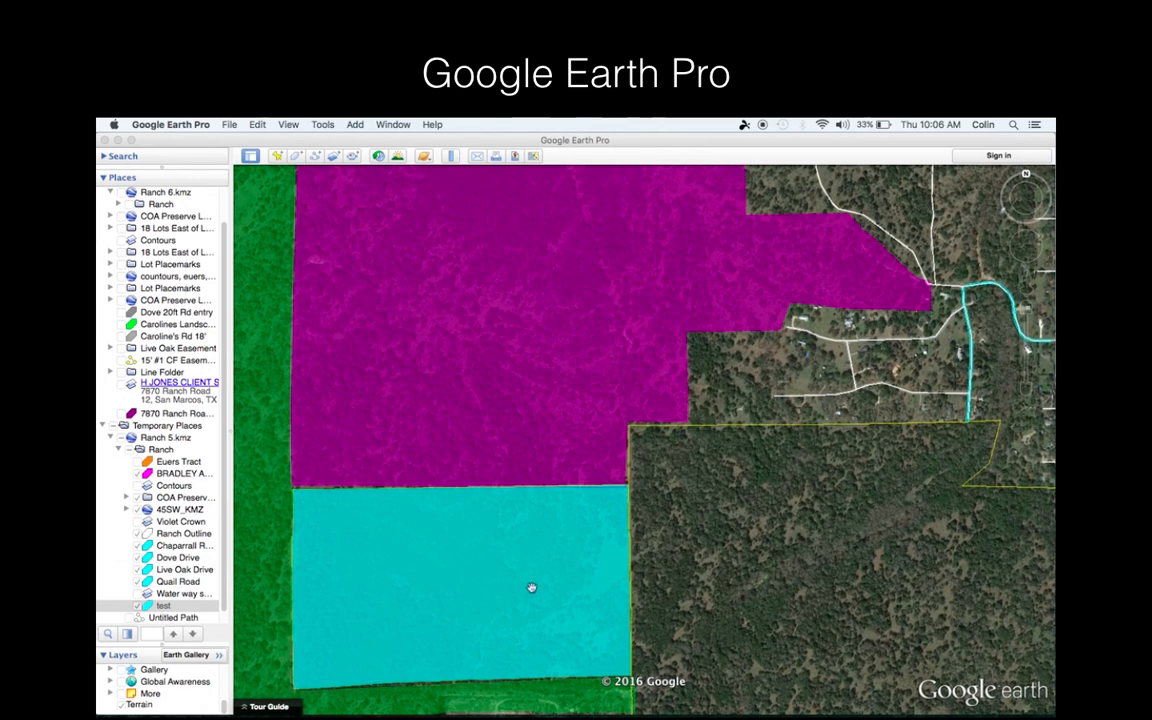
- Start a new image overlay and resize, move and rotate its placement frame over the neighbourhood south of the yellow ranch outline
{"action": "left_click", "coordinate": [335, 157]}
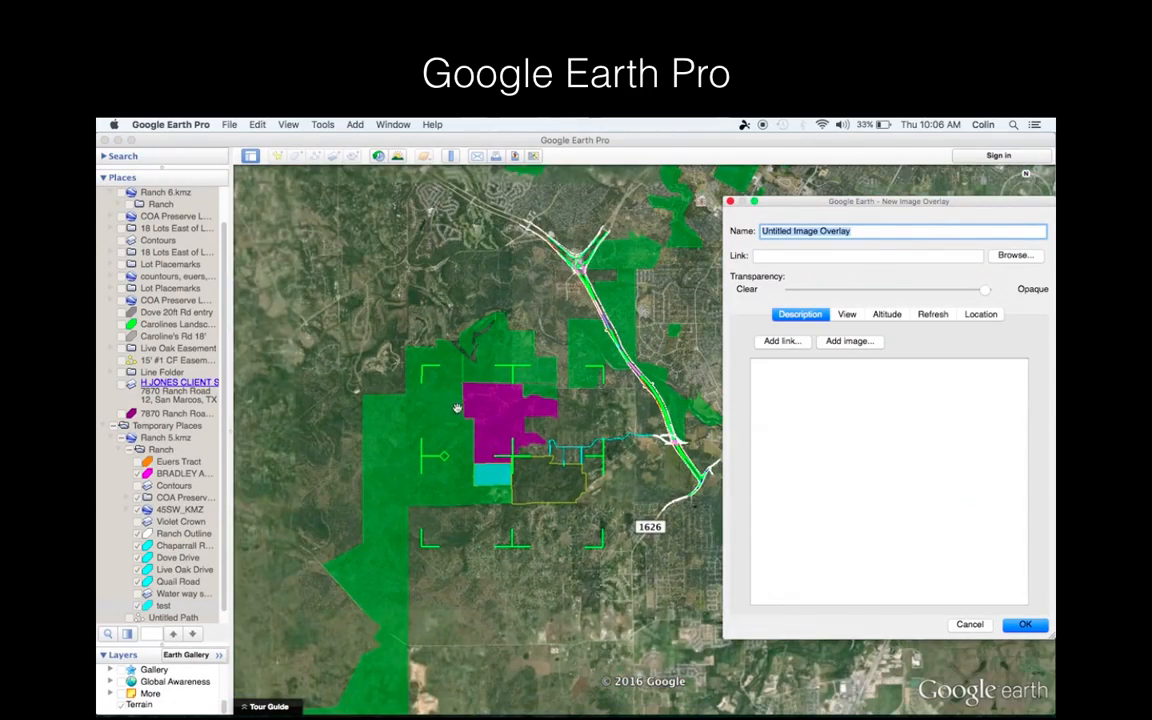
{"action": "left_click_drag", "start_coordinate": [425, 370], "coordinate": [558, 518]}
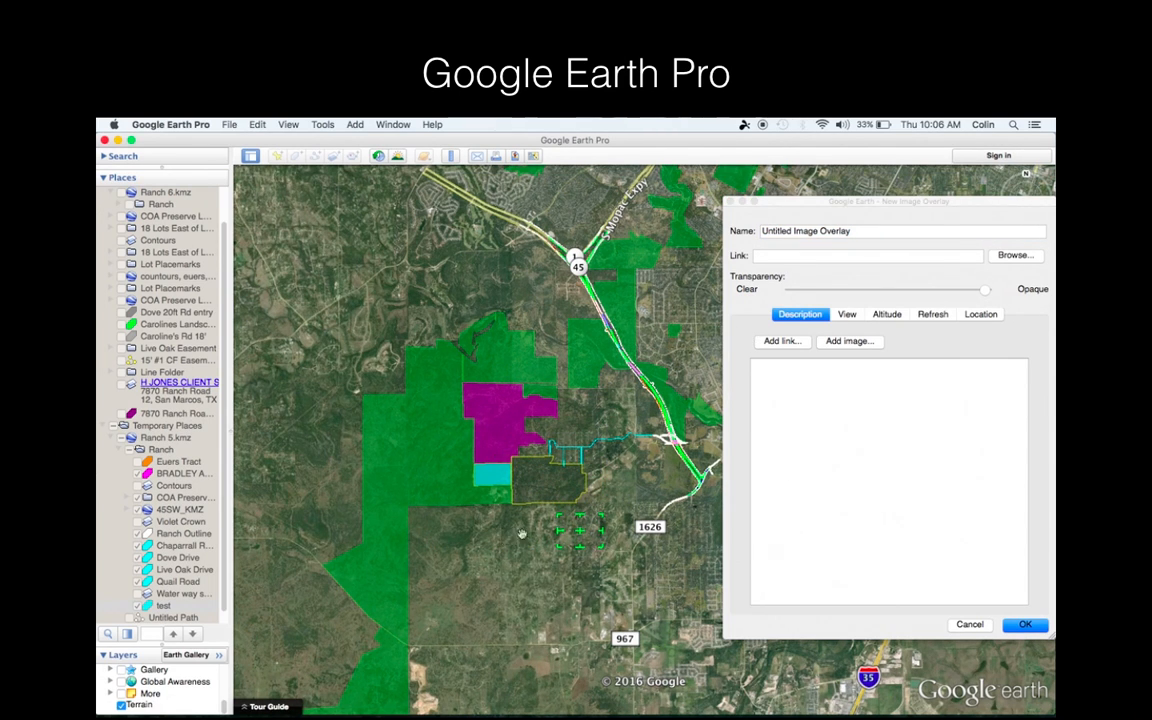
{"action": "scroll", "coordinate": [551, 531], "scroll_direction": "up", "scroll_amount": 5}
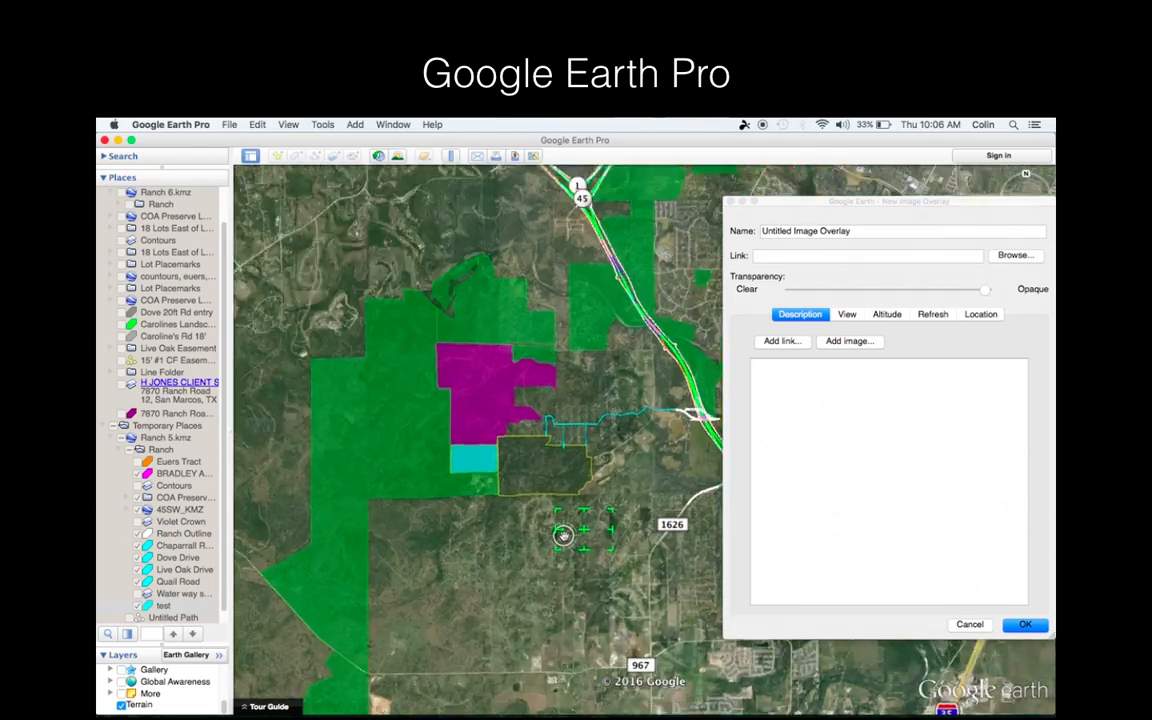
{"action": "left_click_drag", "start_coordinate": [661, 509], "coordinate": [487, 510]}
{"action": "left_click_drag", "start_coordinate": [391, 510], "coordinate": [398, 448]}
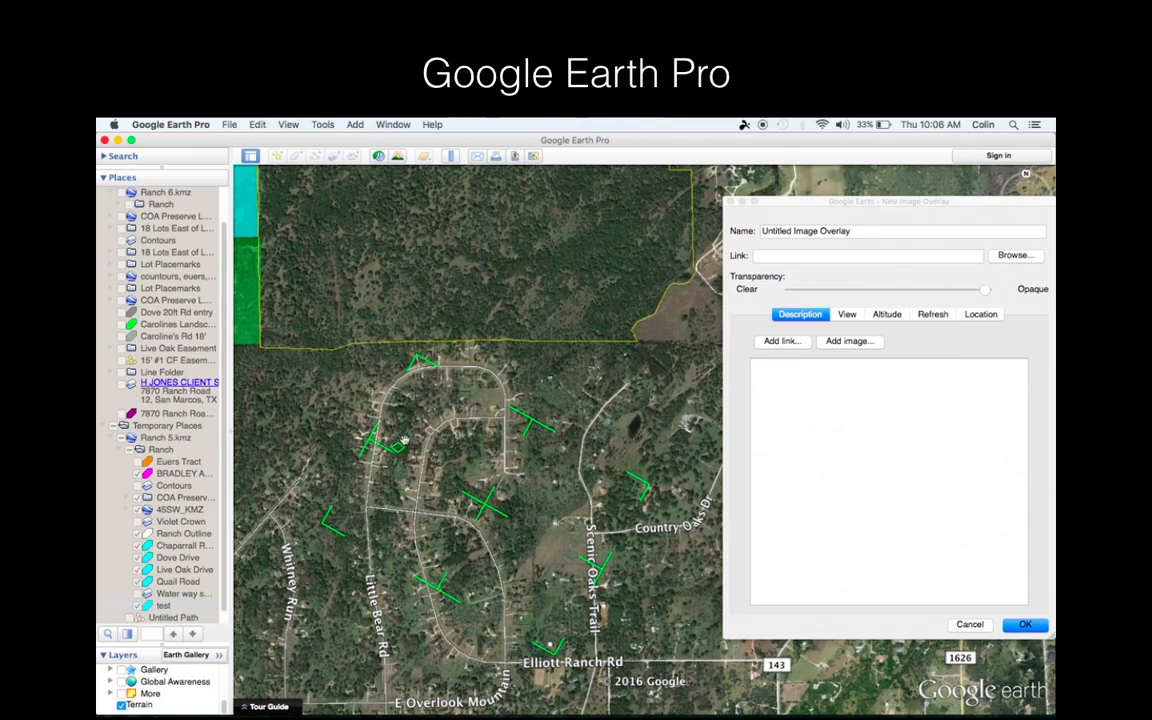
{"action": "scroll", "coordinate": [450, 509], "scroll_direction": "up", "scroll_amount": 5}
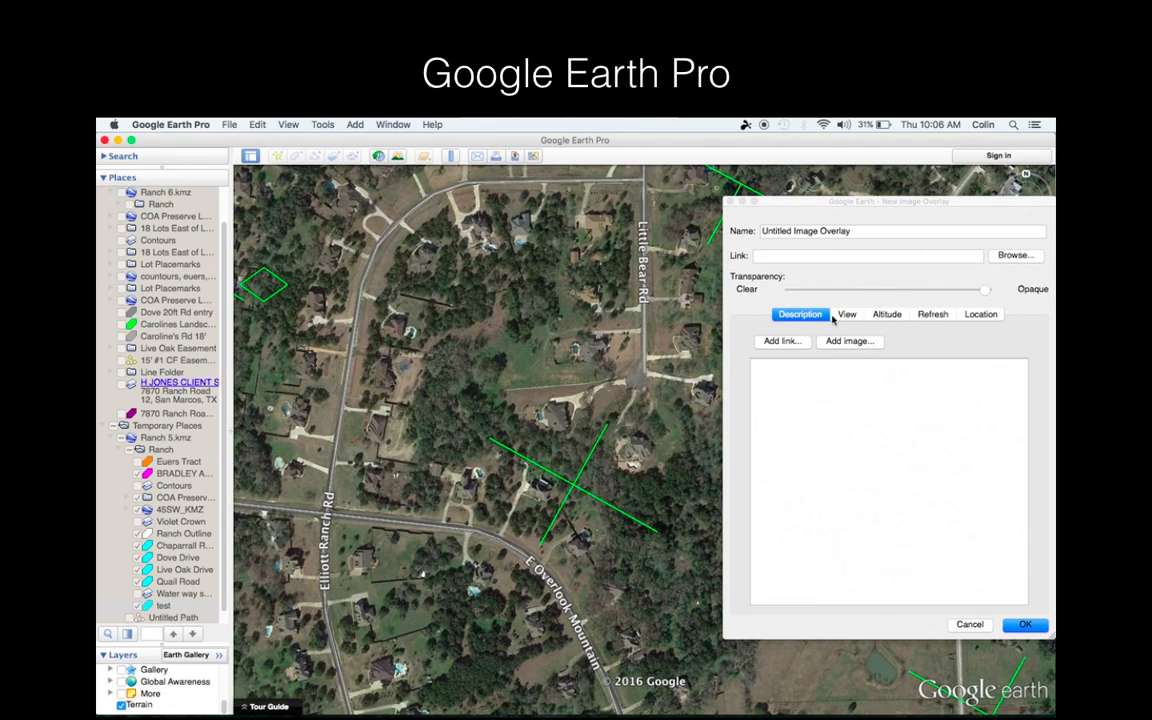
- Check the new image overlay's altitude settings and discard the overlay
{"action": "left_click", "coordinate": [889, 267]}
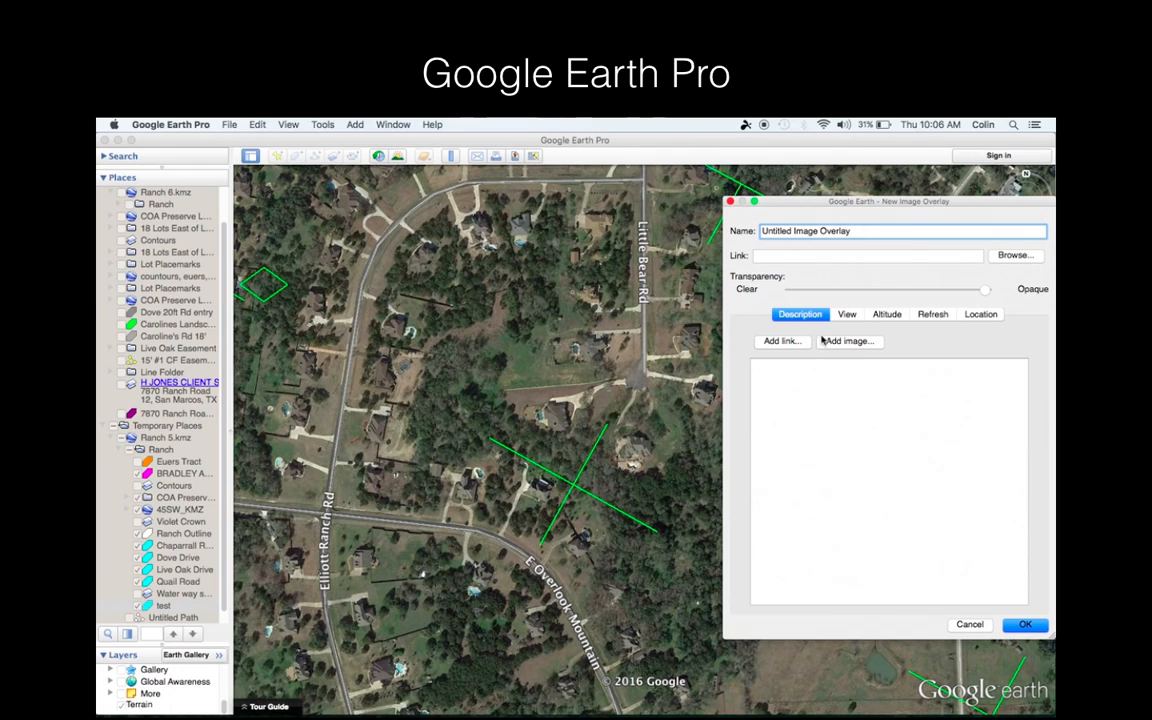
{"action": "left_click", "coordinate": [886, 315]}
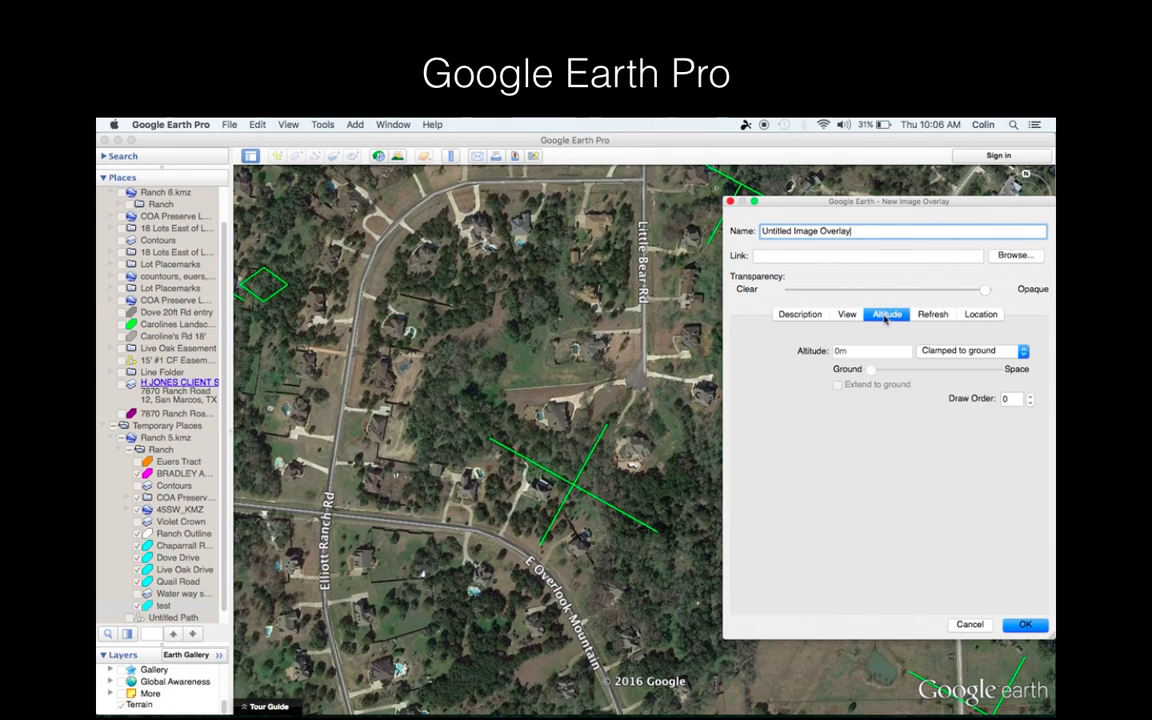
{"action": "left_click", "coordinate": [970, 625]}
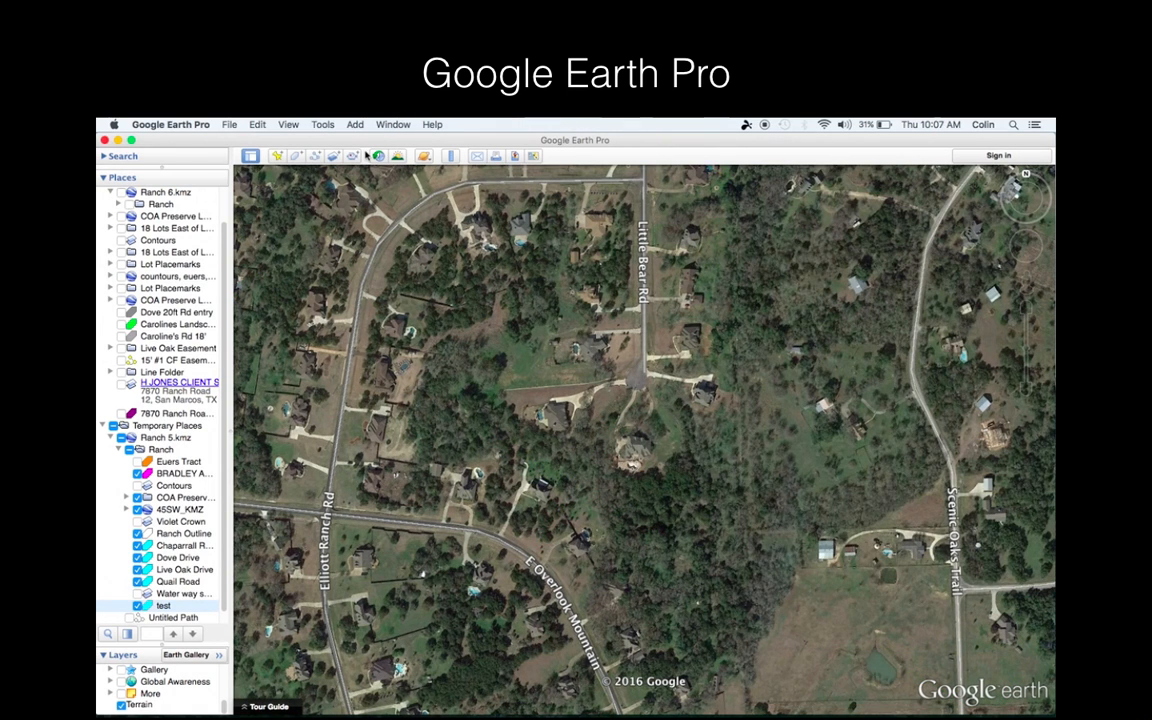
- Draw a four-point path running north through the neighbourhood south of the ranch outline and accept it with the default name
{"action": "scroll", "coordinate": [381, 345], "scroll_direction": "down", "scroll_amount": 5}
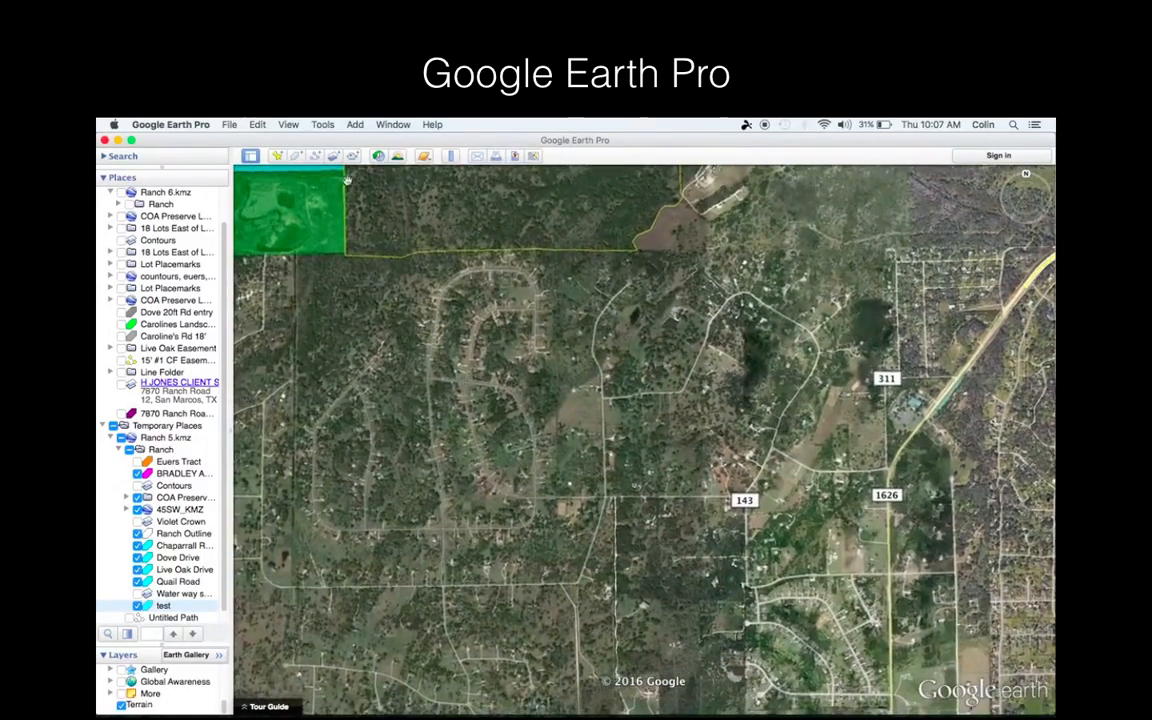
{"action": "left_click", "coordinate": [317, 158]}
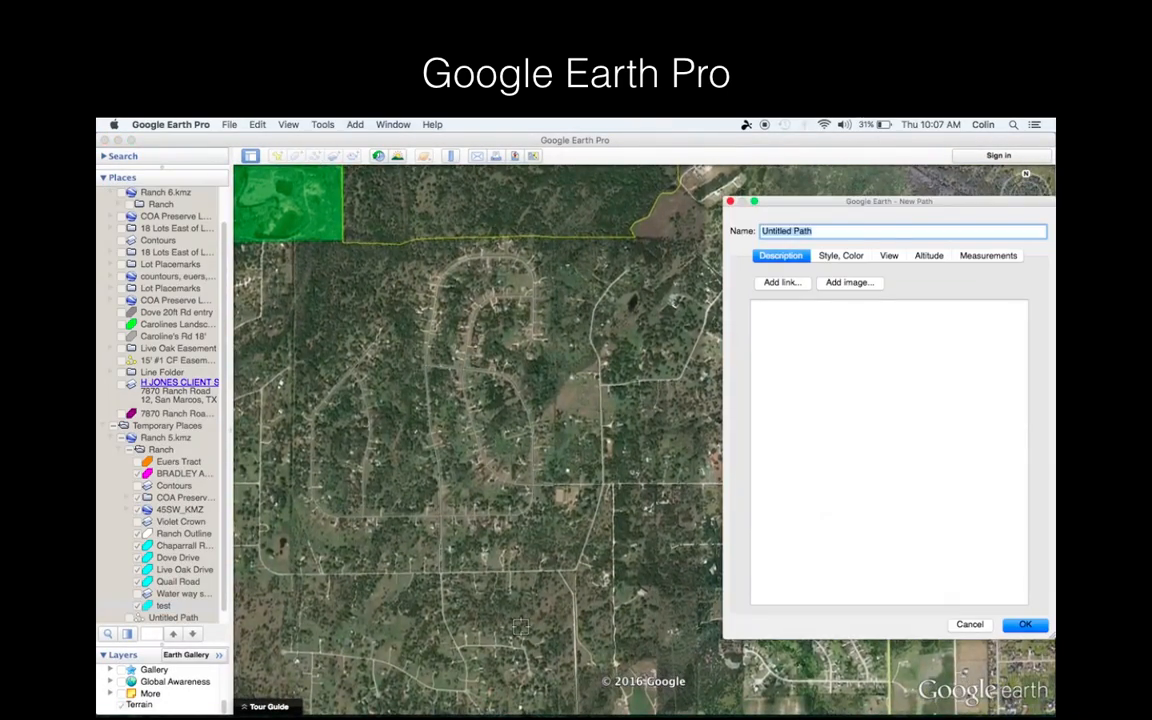
{"action": "left_click", "coordinate": [520, 627]}
{"action": "left_click", "coordinate": [486, 474]}
{"action": "left_click", "coordinate": [503, 348]}
{"action": "left_click", "coordinate": [391, 276]}
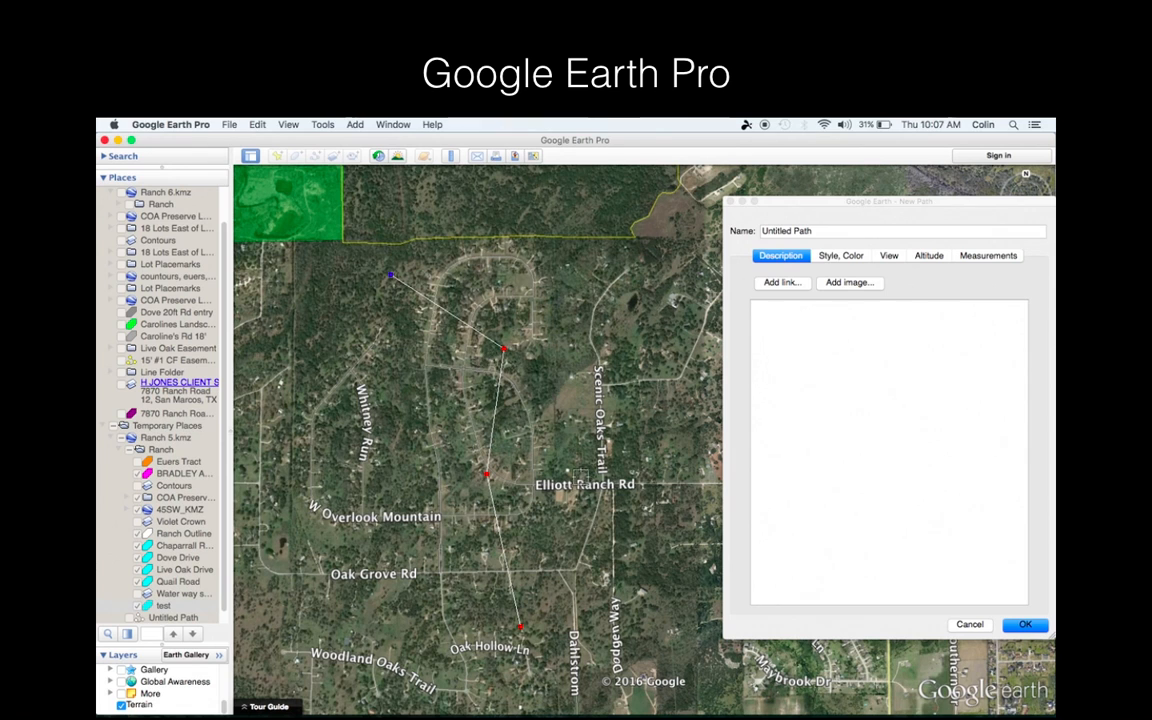
{"action": "left_click", "coordinate": [1023, 626]}
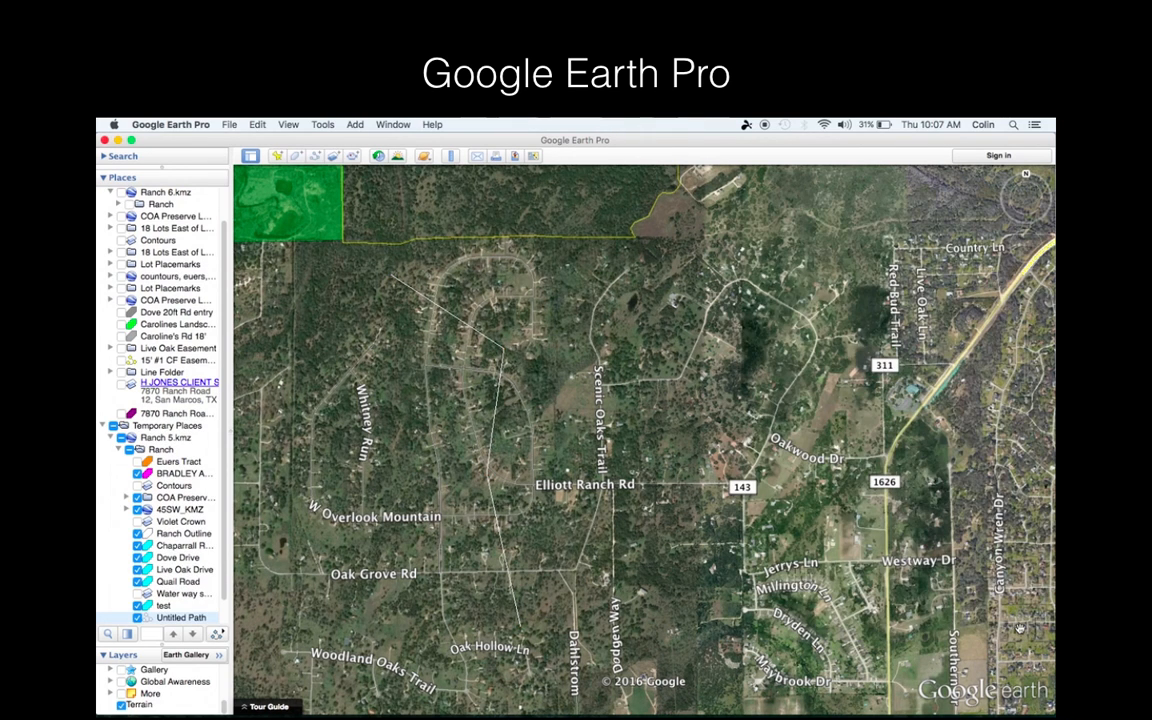
- Delete the four-point path just drawn from the Ranch folder
{"action": "right_click", "coordinate": [178, 617]}
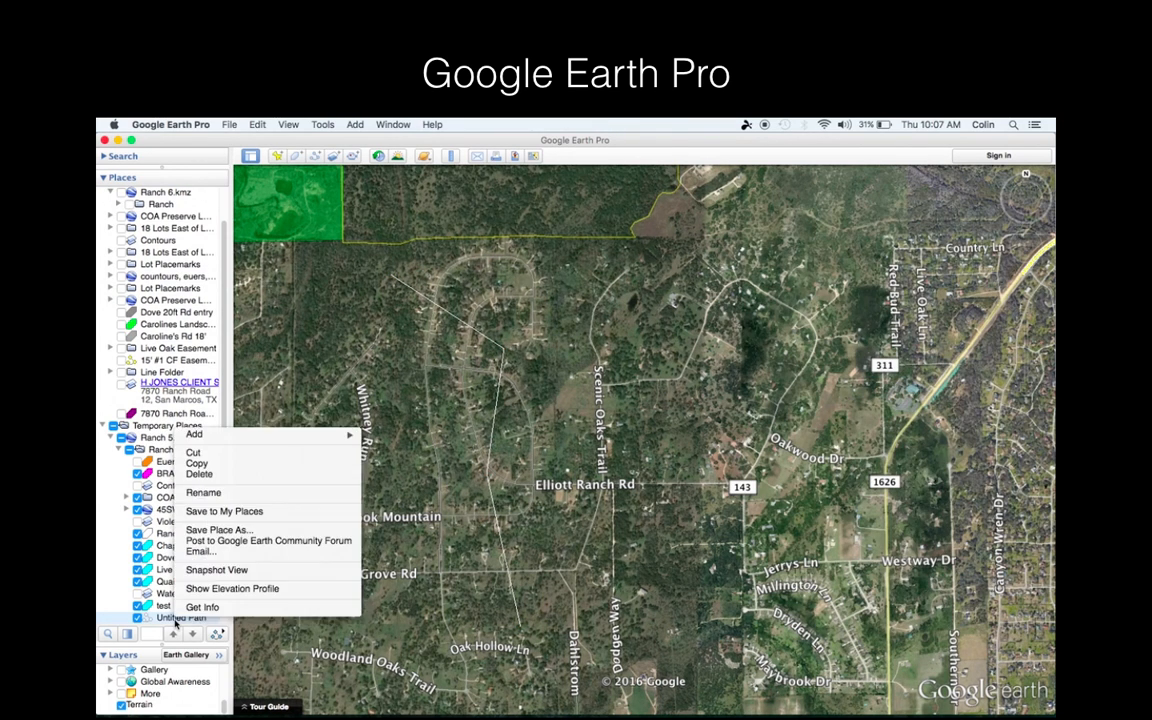
{"action": "left_click", "coordinate": [207, 474]}
{"action": "key", "text": "Return"}
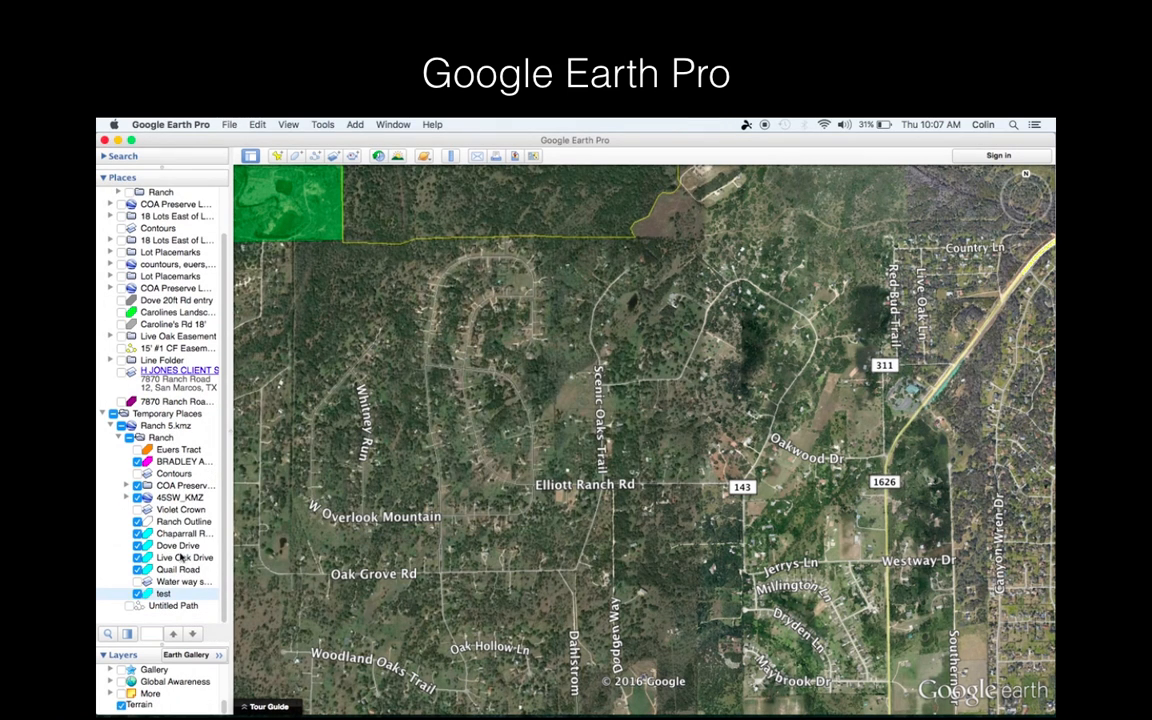
- Play the tour along the existing Untitled Path in Temporary Places and open the touring preferences
{"action": "left_click", "coordinate": [217, 634]}
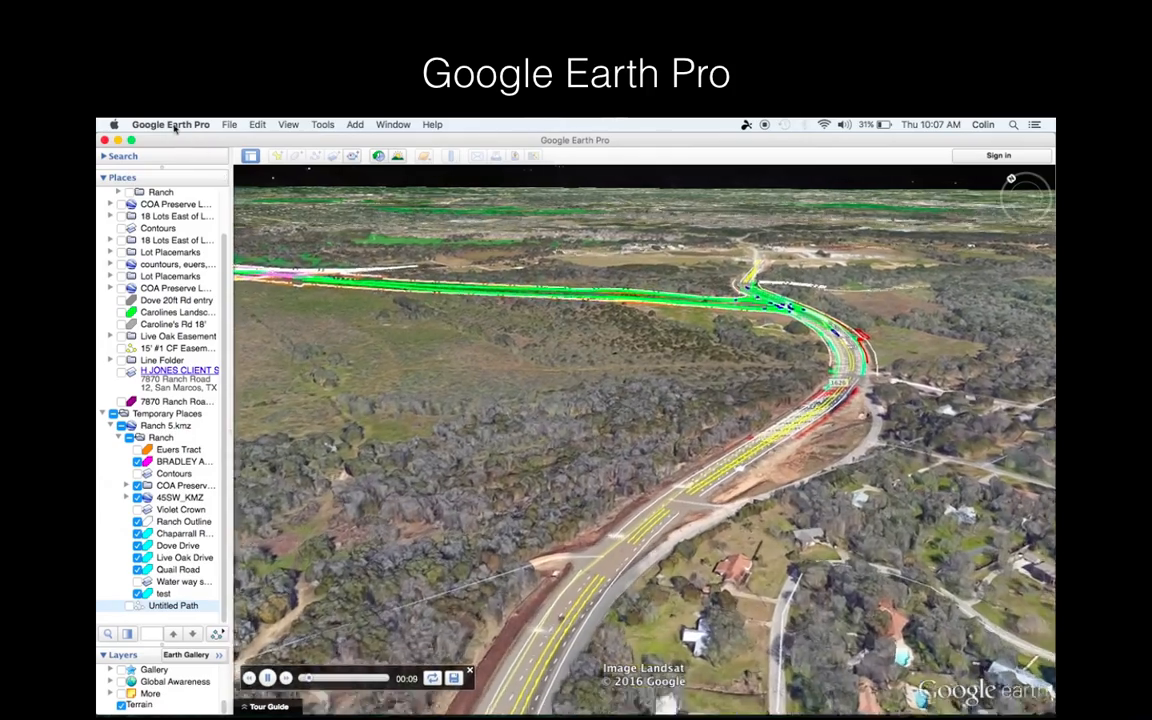
{"action": "left_click", "coordinate": [172, 125]}
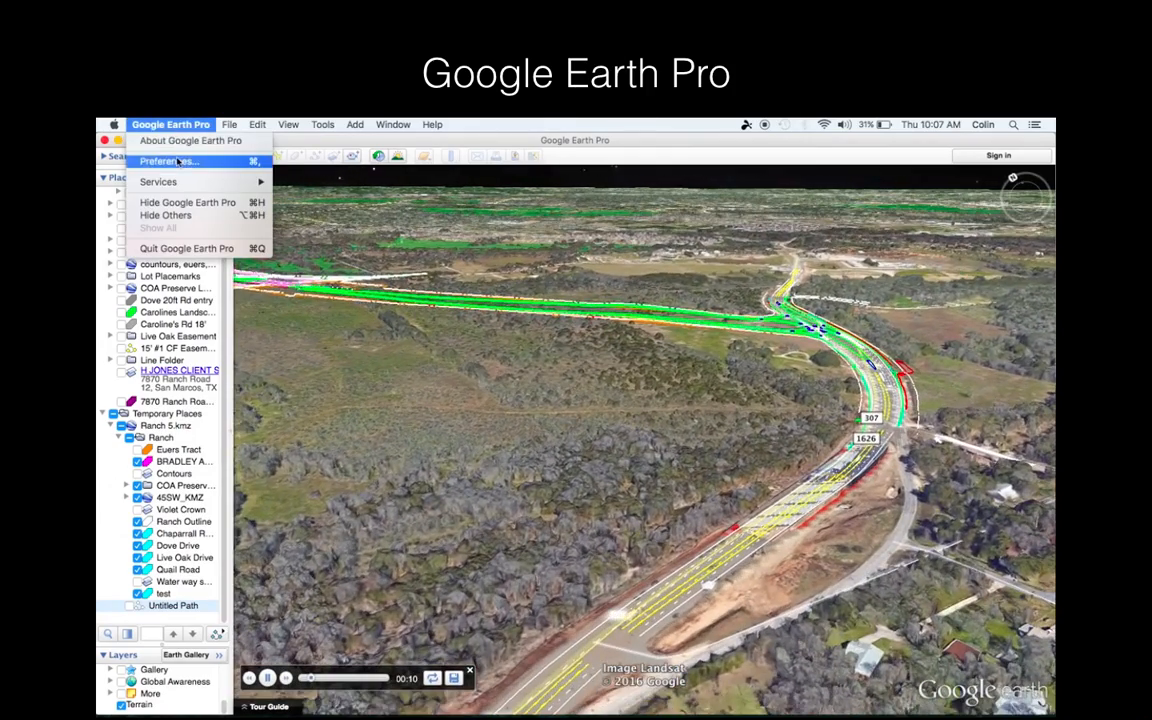
{"action": "left_click", "coordinate": [177, 161]}
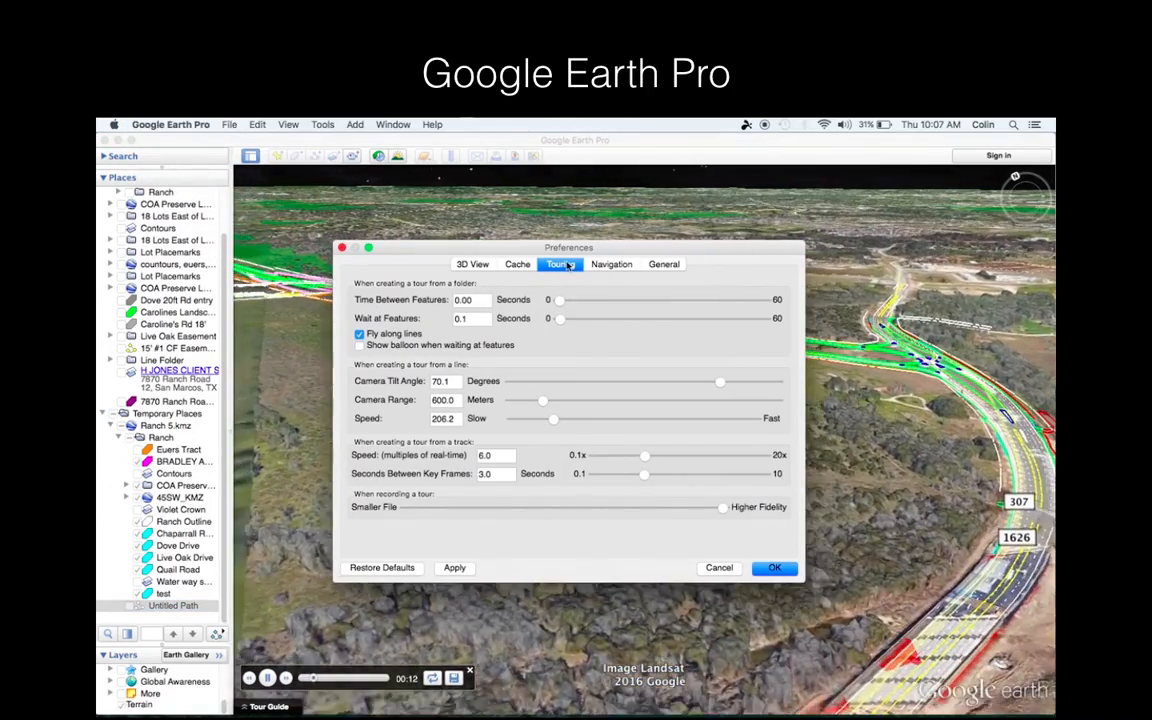